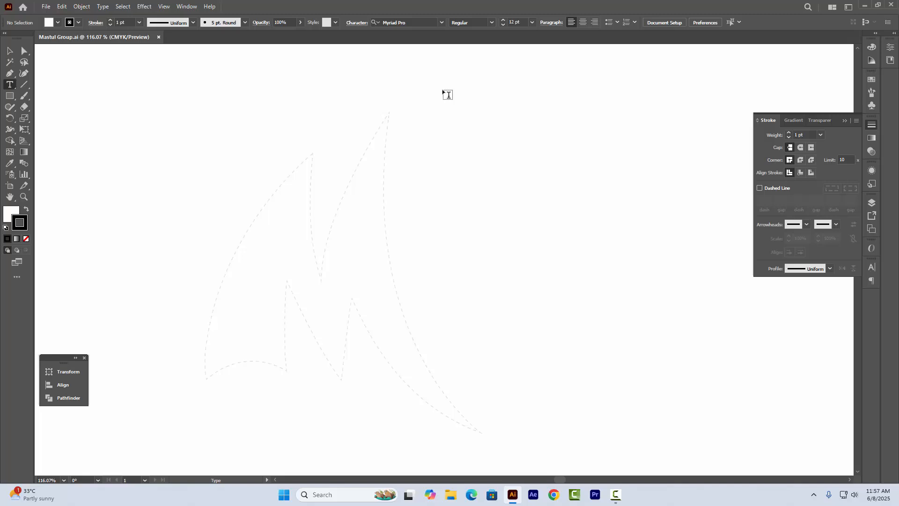
Step: Add the text "Mastul Group" above the dashed sketch and enlarge it to about 47 pt
{"action": "left_click", "coordinate": [446, 93]}
{"action": "type", "text": "Mastul Group"}
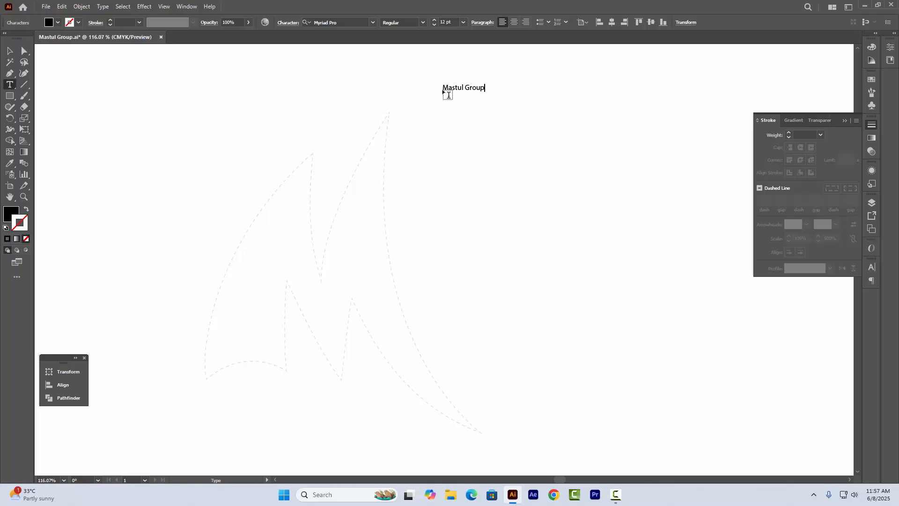
{"action": "left_click", "coordinate": [345, 88], "text": "ctrl"}
{"action": "key", "text": "v"}
{"action": "left_click", "coordinate": [477, 90]}
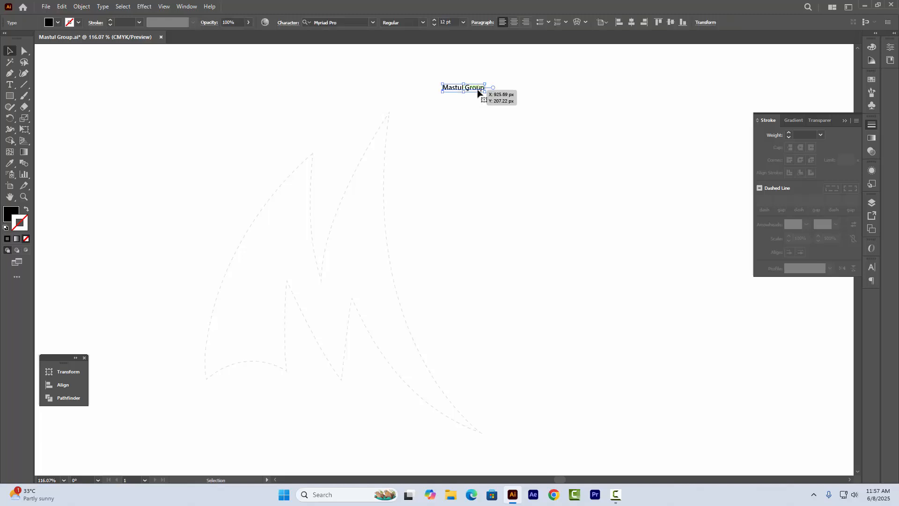
{"action": "left_click_drag", "start_coordinate": [485, 92], "coordinate": [547, 119]}
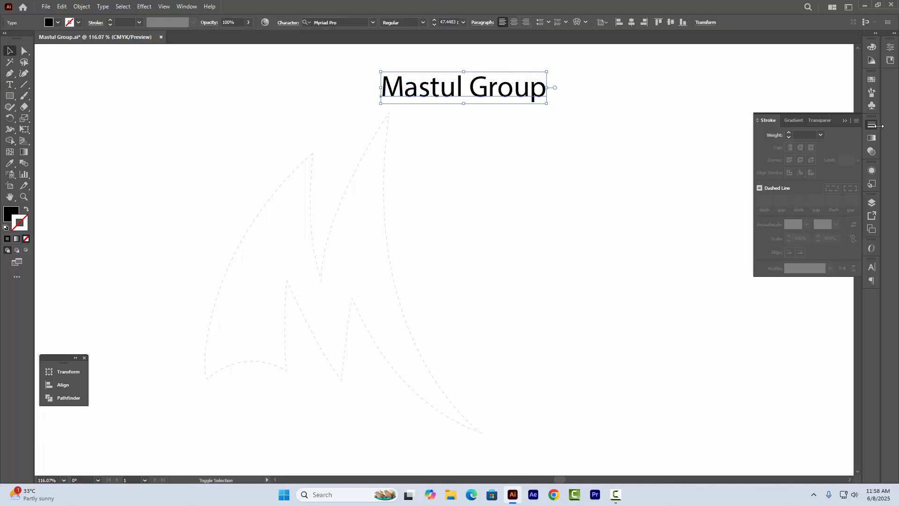
Step: Set the font of the "Mastul Group" text to Montserrat
{"action": "left_click", "coordinate": [872, 267]}
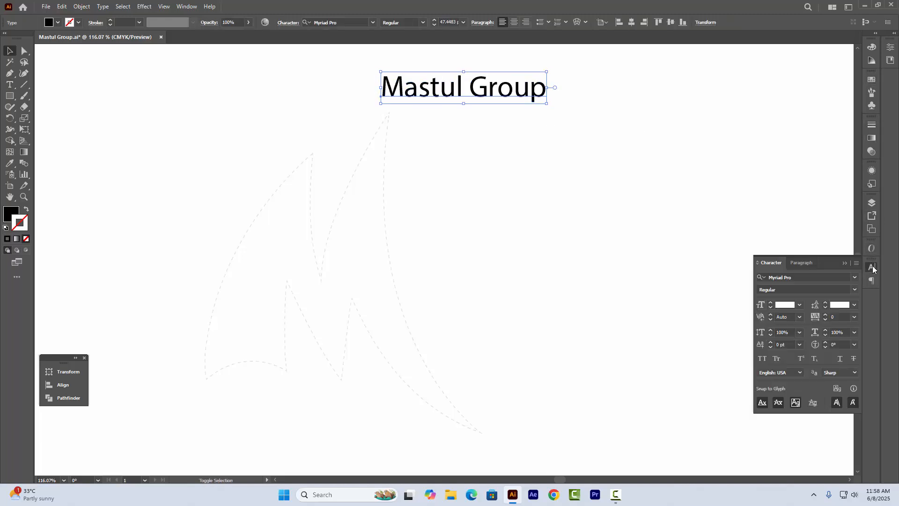
{"action": "left_click", "coordinate": [854, 278]}
{"action": "left_click", "coordinate": [796, 337]}
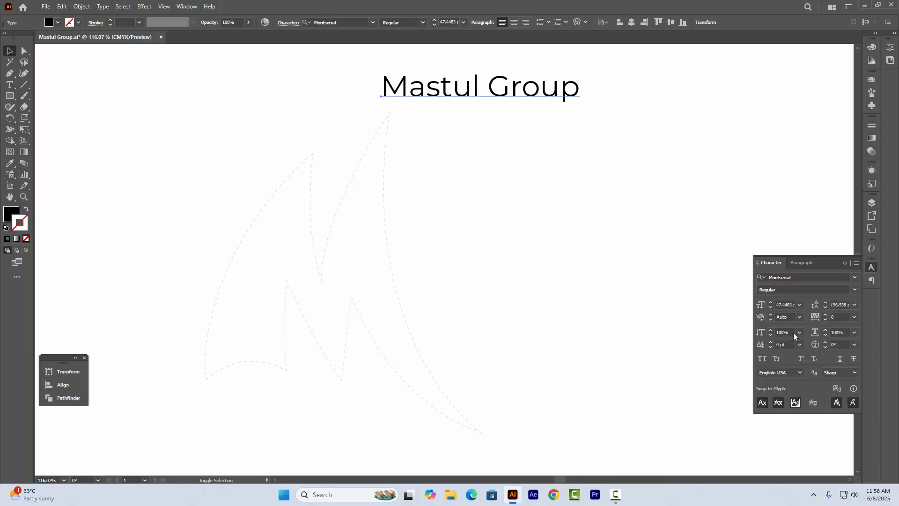
Step: Shrink the "Mastul Group" text to about 32 pt, place it to the upper left of the dashed sketch, and deselect it
{"action": "left_click_drag", "start_coordinate": [553, 88], "coordinate": [181, 84]}
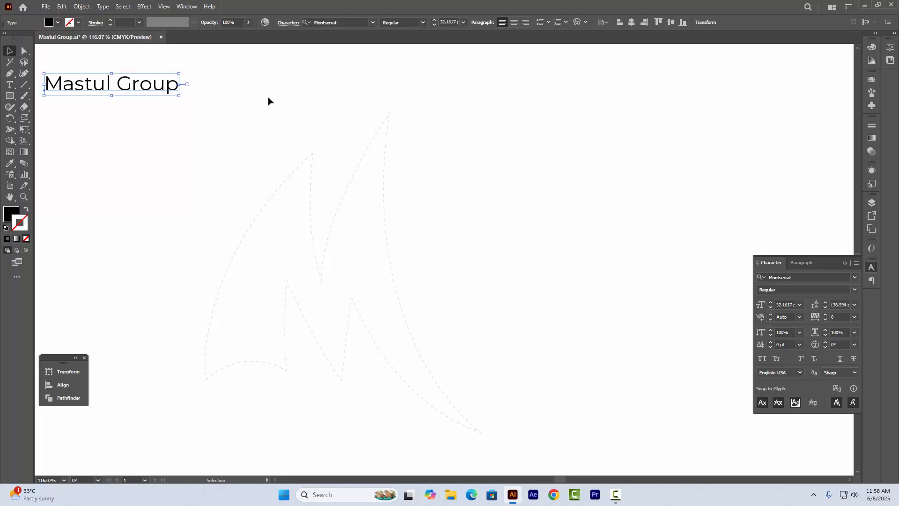
{"action": "left_click_drag", "start_coordinate": [267, 100], "coordinate": [318, 103]}
{"action": "key", "text": "z"}
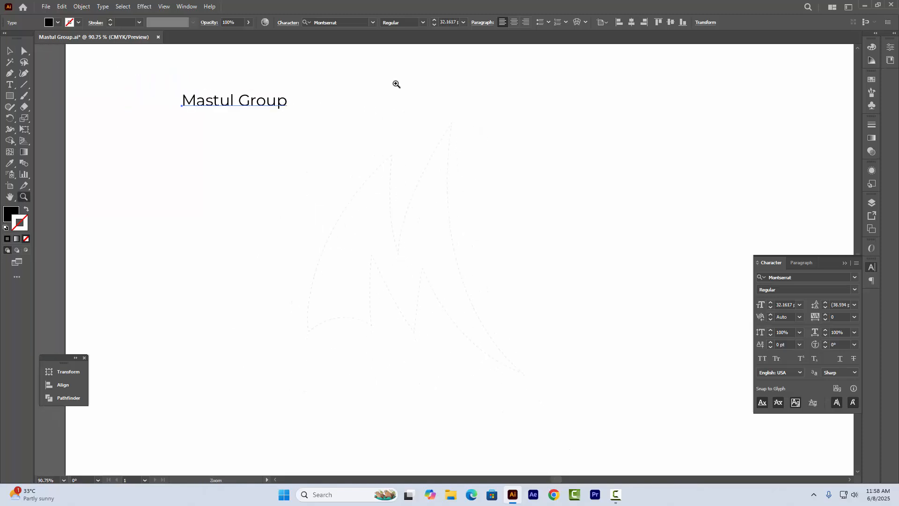
{"action": "key", "text": "v"}
{"action": "left_click", "coordinate": [562, 111]}
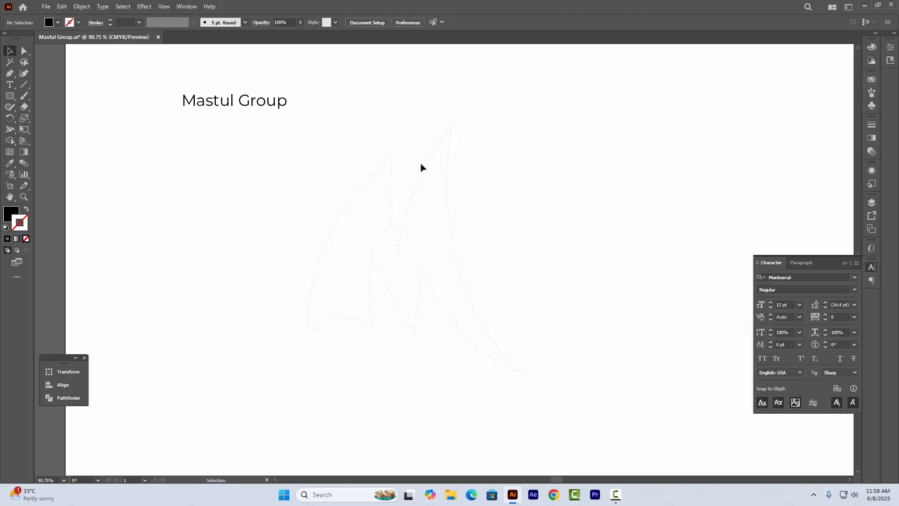
Step: With no fill and a 1 pt black stroke, trace the sketch's left outer curve from its base to the shorter peak with the Pen tool
{"action": "left_click_drag", "start_coordinate": [443, 168], "coordinate": [412, 140]}
{"action": "key", "text": "z"}
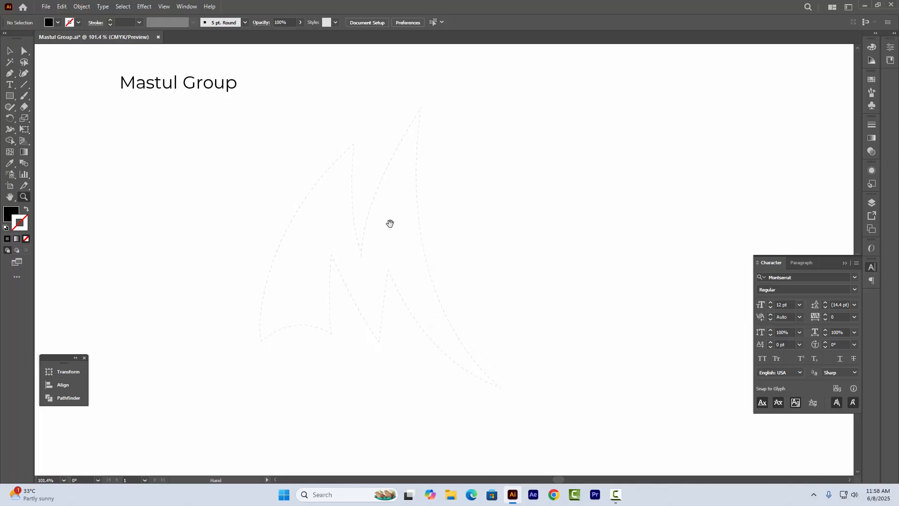
{"action": "left_click_drag", "start_coordinate": [391, 223], "coordinate": [399, 213]}
{"action": "key", "text": "p"}
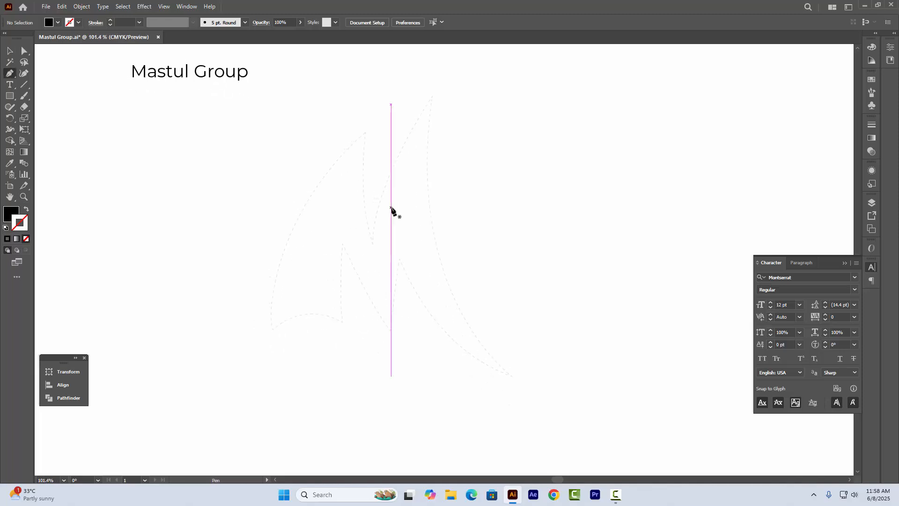
{"action": "left_click", "coordinate": [26, 210]}
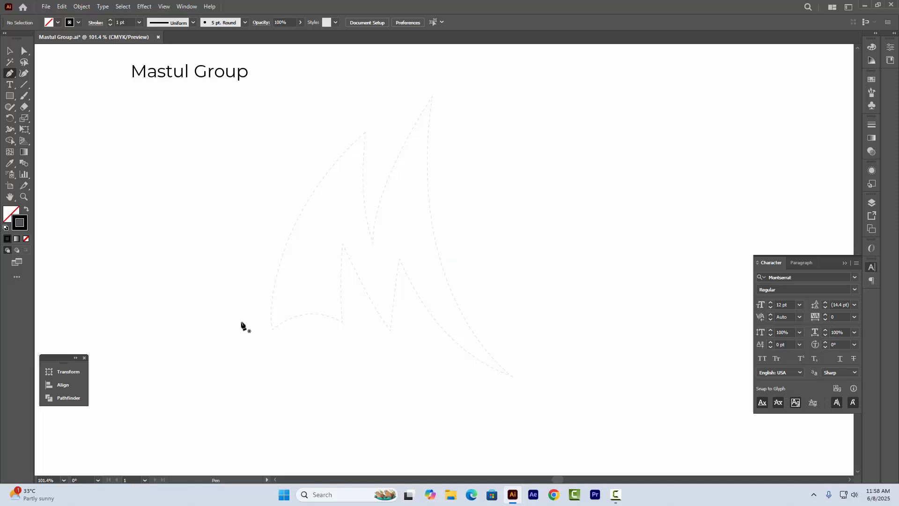
{"action": "left_click", "coordinate": [270, 331]}
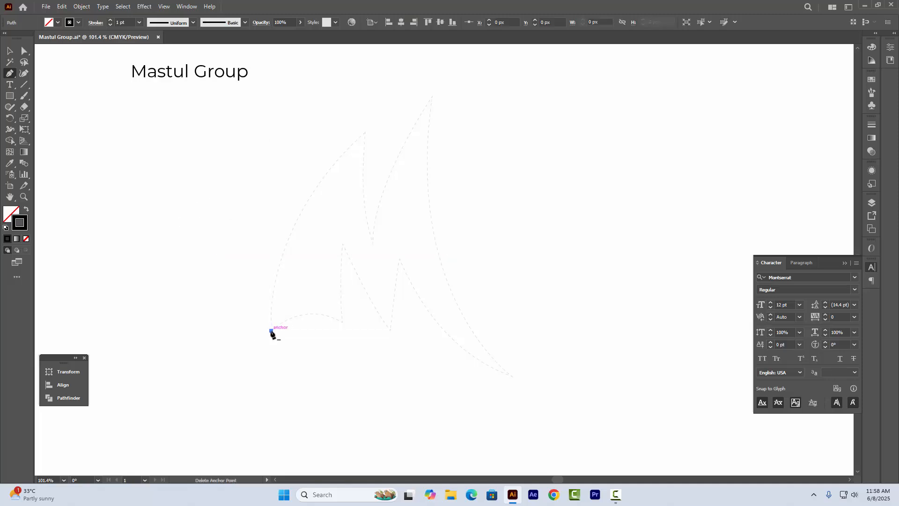
{"action": "left_click_drag", "start_coordinate": [365, 133], "coordinate": [371, 169]}
{"action": "left_click", "coordinate": [366, 133]}
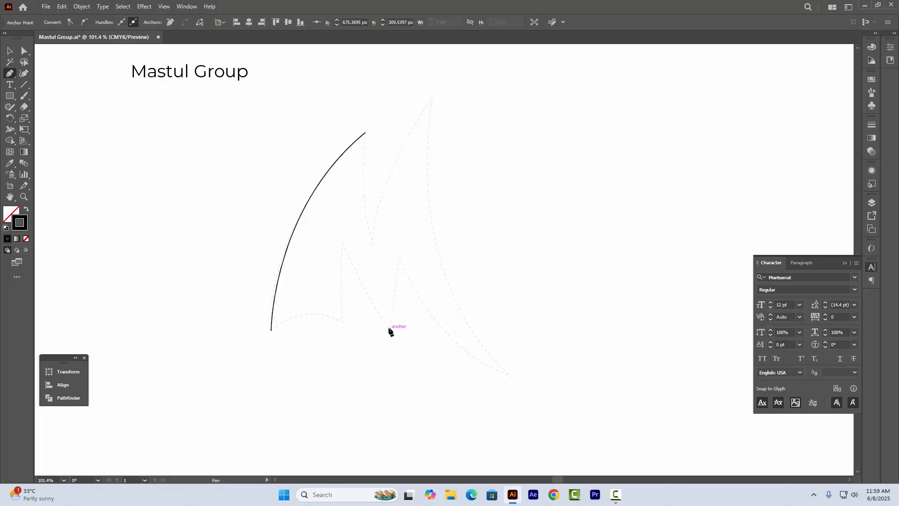
{"action": "left_click_drag", "start_coordinate": [389, 330], "coordinate": [428, 383]}
{"action": "key", "text": "ctrl+z"}
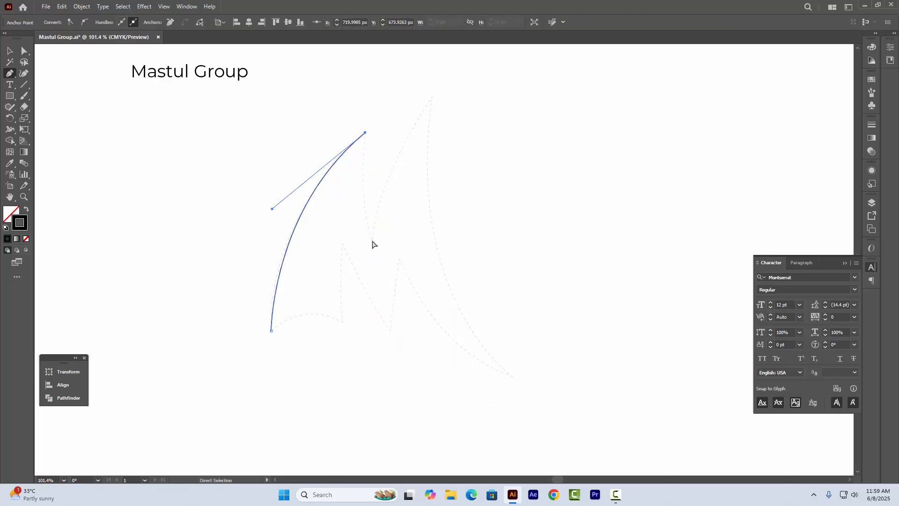
{"action": "left_click_drag", "start_coordinate": [370, 236], "coordinate": [384, 190]}
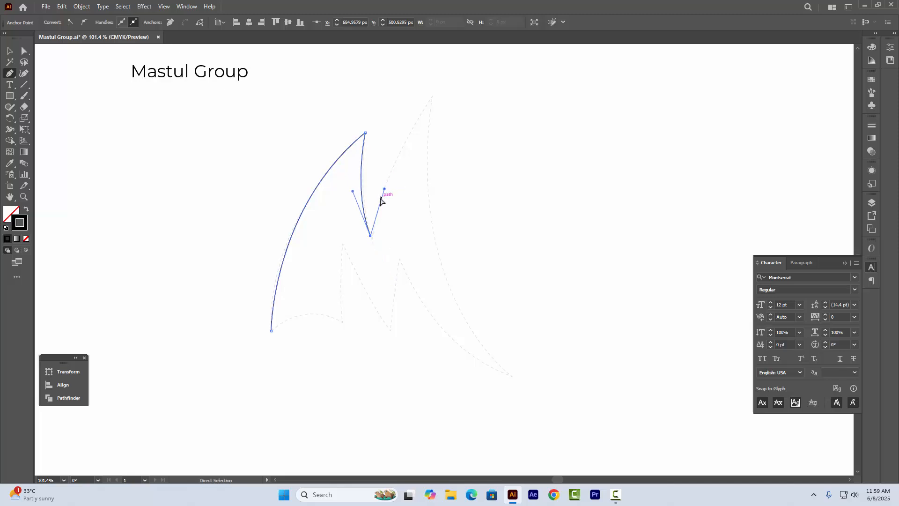
{"action": "key", "text": "ctrl+z"}
Step: Continue the path down into the valley between the two upper peaks and curve it up to a corner at the taller peak
{"action": "left_click_drag", "start_coordinate": [372, 243], "coordinate": [387, 183]}
{"action": "left_click_drag", "start_coordinate": [434, 105], "coordinate": [419, 121]}
{"action": "key", "text": "ctrl+z"}
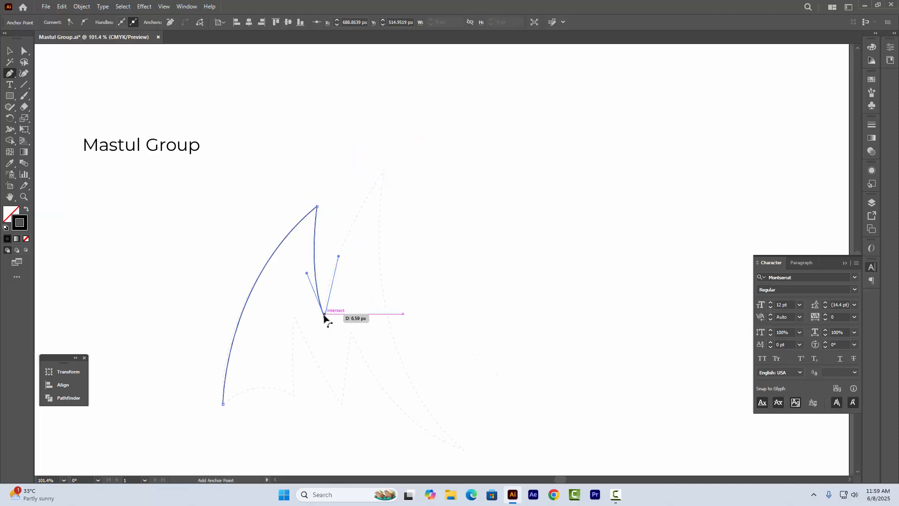
{"action": "left_click", "coordinate": [325, 317]}
{"action": "left_click_drag", "start_coordinate": [384, 170], "coordinate": [443, 106]}
{"action": "left_click", "coordinate": [384, 170]}
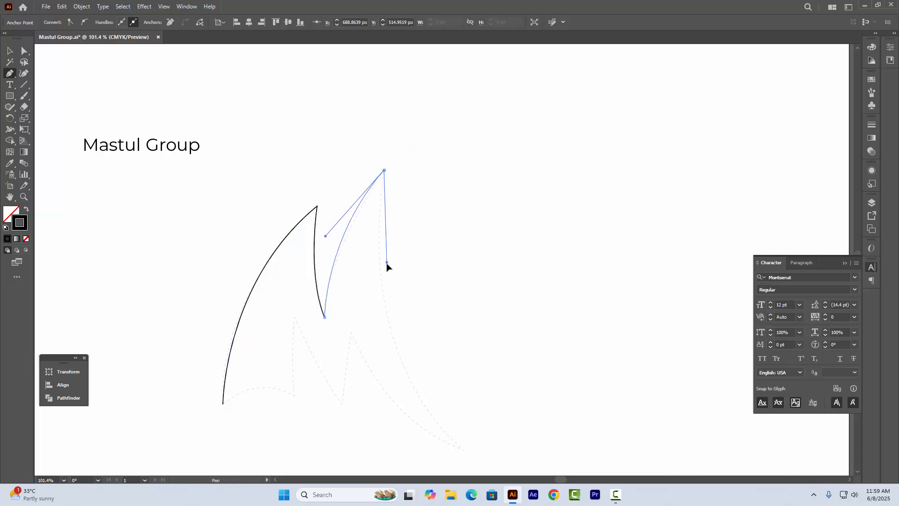
{"action": "left_click_drag", "start_coordinate": [387, 263], "coordinate": [387, 263]}
{"action": "left_click", "coordinate": [384, 170]}
Step: Trace the long outer curve from the taller peak down to the lower right tip, ending in a corner point
{"action": "left_click_drag", "start_coordinate": [369, 307], "coordinate": [339, 114]}
{"action": "left_click_drag", "start_coordinate": [435, 257], "coordinate": [533, 331]}
{"action": "left_click", "coordinate": [435, 257]}
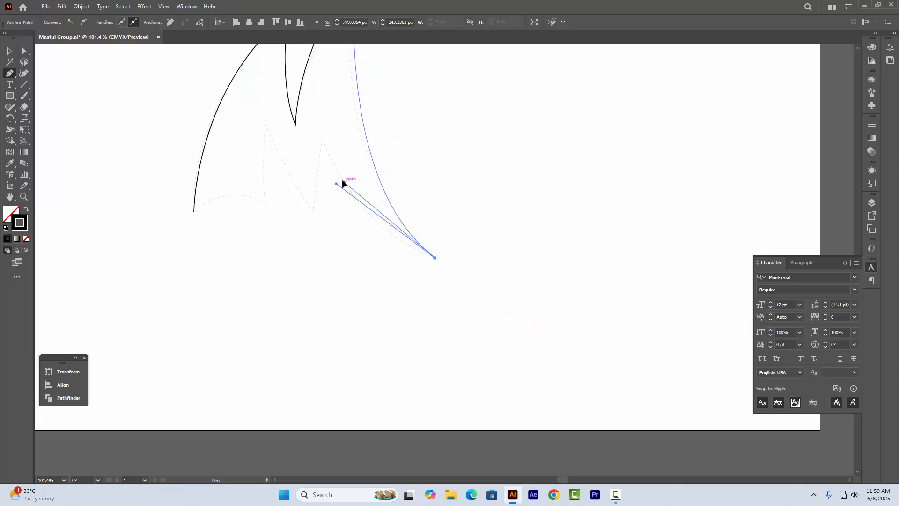
{"action": "left_click_drag", "start_coordinate": [342, 183], "coordinate": [336, 176]}
{"action": "left_click_drag", "start_coordinate": [383, 117], "coordinate": [380, 207]}
{"action": "left_click", "coordinate": [431, 347]}
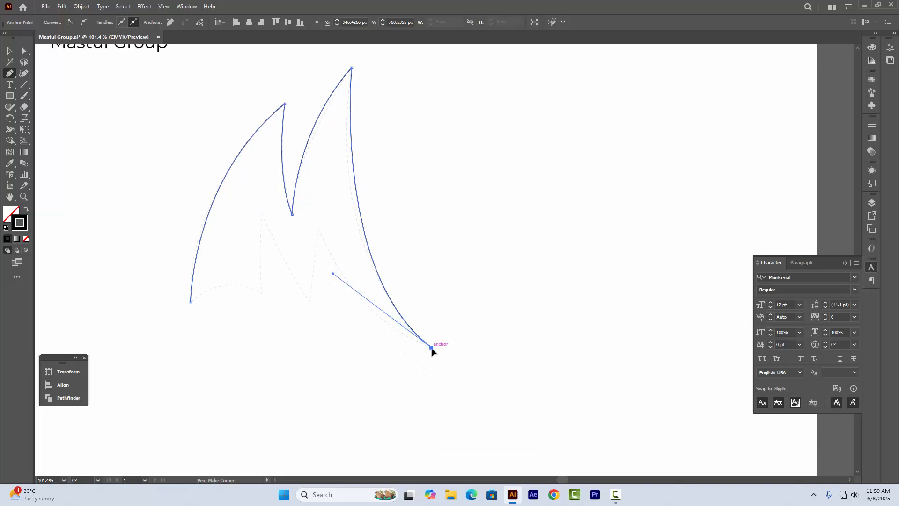
Step: Trace the underside curve from the tip back to the right inner peak, adding a straight edge down to the middle point
{"action": "left_click_drag", "start_coordinate": [319, 230], "coordinate": [331, 257]}
{"action": "left_click", "coordinate": [319, 231]}
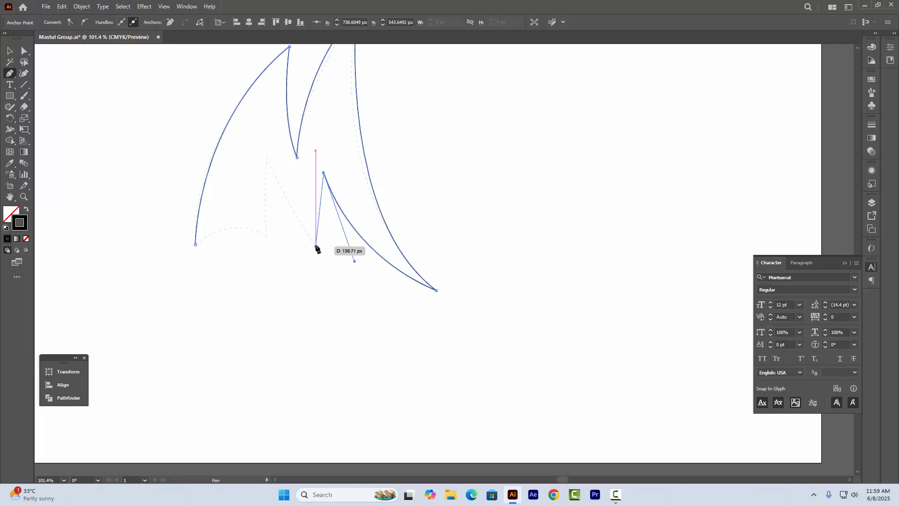
{"action": "left_click", "coordinate": [314, 244]}
Step: Trace a curve up to the left inner peak and back down to the inner corner of the left base, making both corner points
{"action": "left_click_drag", "start_coordinate": [267, 158], "coordinate": [251, 110]}
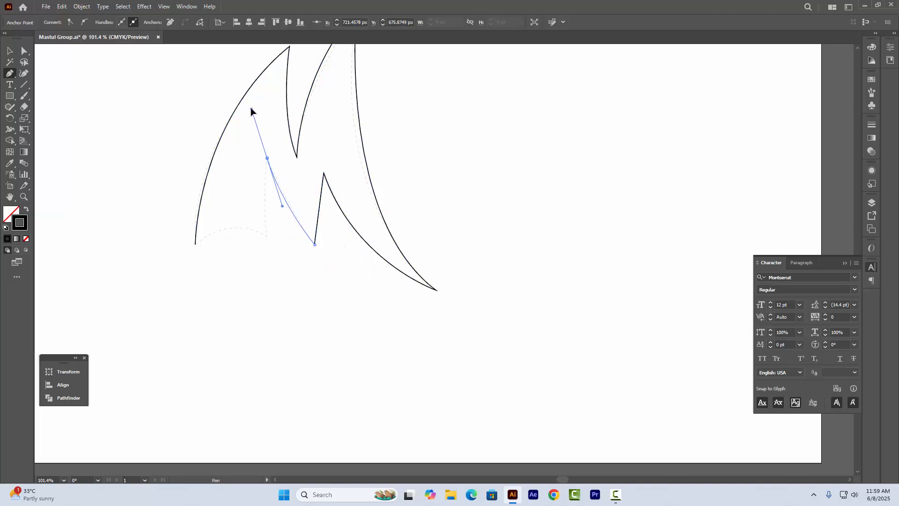
{"action": "left_click_drag", "start_coordinate": [266, 235], "coordinate": [272, 272]}
{"action": "key", "text": "ctrl+z"}
{"action": "left_click", "coordinate": [267, 158]}
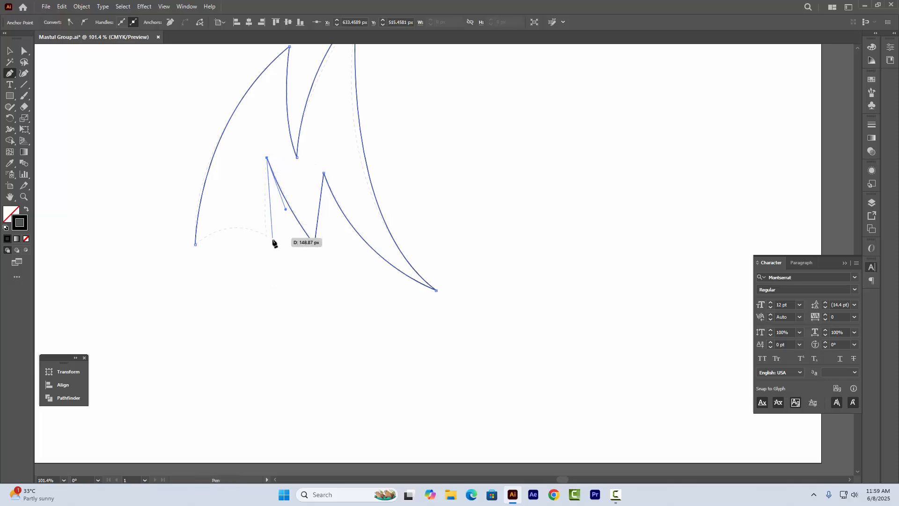
{"action": "left_click_drag", "start_coordinate": [267, 236], "coordinate": [271, 262]}
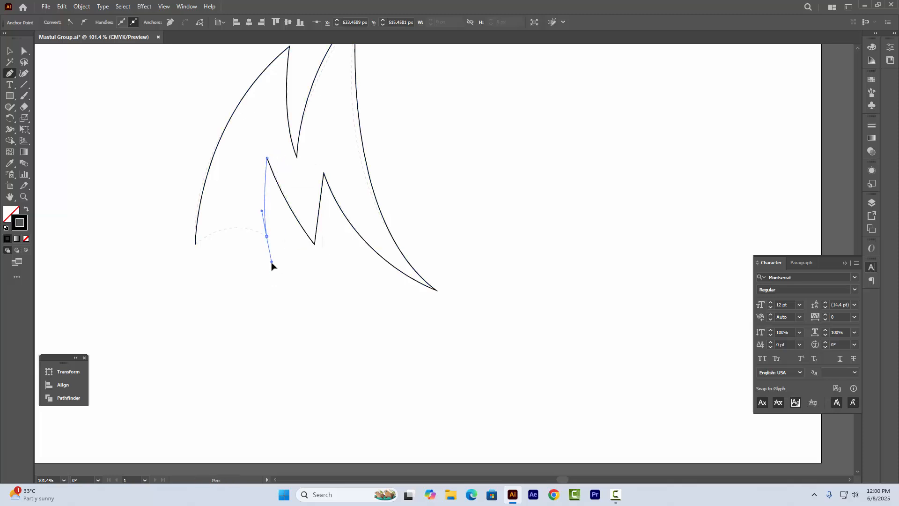
{"action": "left_click", "coordinate": [267, 236]}
Step: Close the path with an arched curve along the left base to the starting point and deselect the outline
{"action": "left_click_drag", "start_coordinate": [196, 244], "coordinate": [154, 281]}
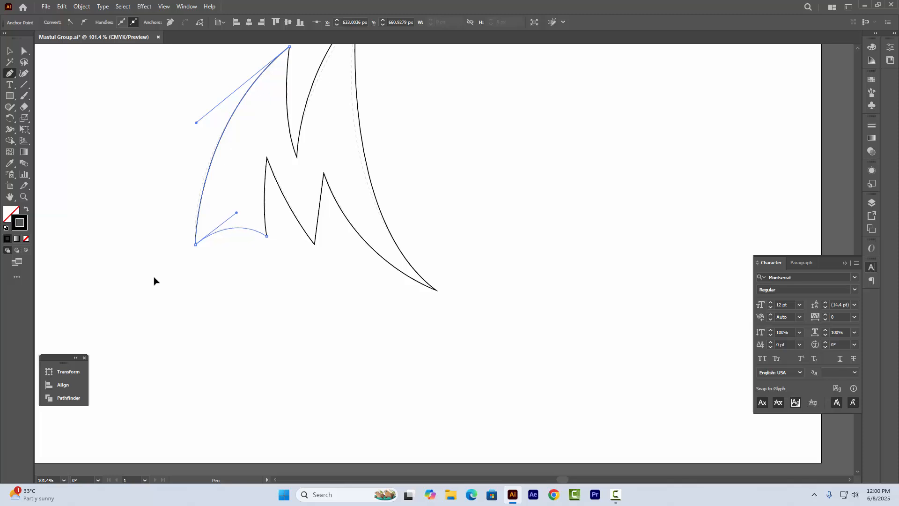
{"action": "left_click_drag", "start_coordinate": [410, 117], "coordinate": [416, 177]}
{"action": "left_click_drag", "start_coordinate": [416, 178], "coordinate": [430, 193]}
{"action": "key", "text": "v"}
{"action": "left_click", "coordinate": [494, 203]}
Step: Adjust the curve handle at the lower right tip so the long outer edge follows the dashed sketch
{"action": "key", "text": "z"}
{"action": "key", "text": "a"}
{"action": "left_click", "coordinate": [380, 211]}
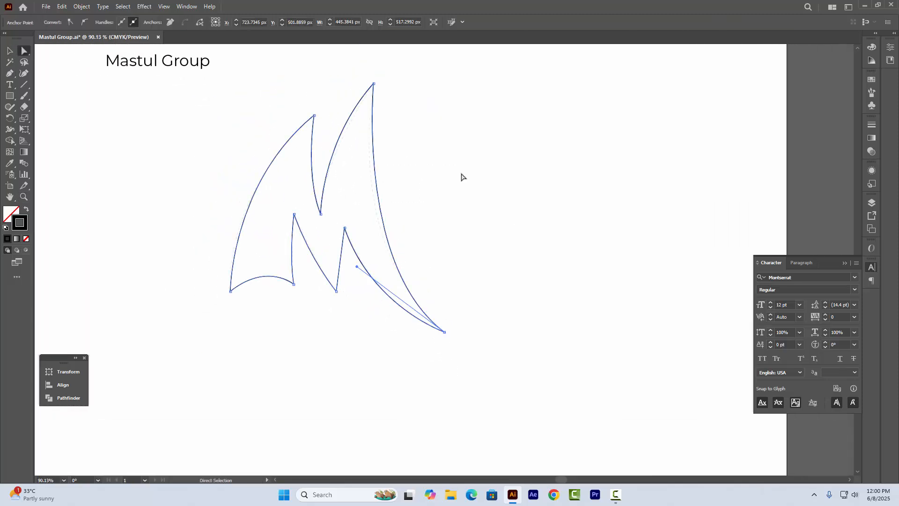
{"action": "left_click", "coordinate": [462, 177]}
{"action": "left_click", "coordinate": [437, 311]}
{"action": "left_click_drag", "start_coordinate": [357, 265], "coordinate": [333, 227]}
{"action": "left_click", "coordinate": [440, 207]}
Step: Review the completed logo outline on the whole artboard
{"action": "key", "text": "z"}
{"action": "left_click_drag", "start_coordinate": [518, 214], "coordinate": [482, 187]}
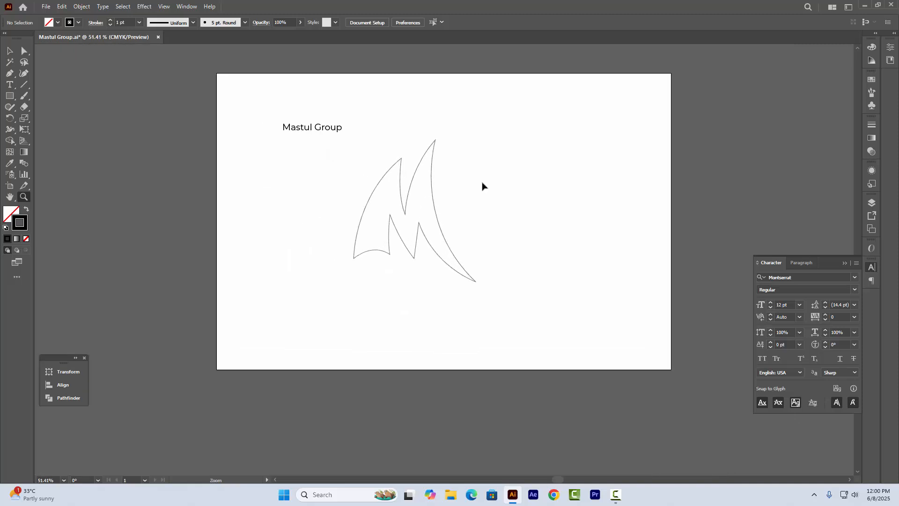
{"action": "key", "text": "v"}
{"action": "key", "text": "z"}
{"action": "left_click", "coordinate": [496, 194]}
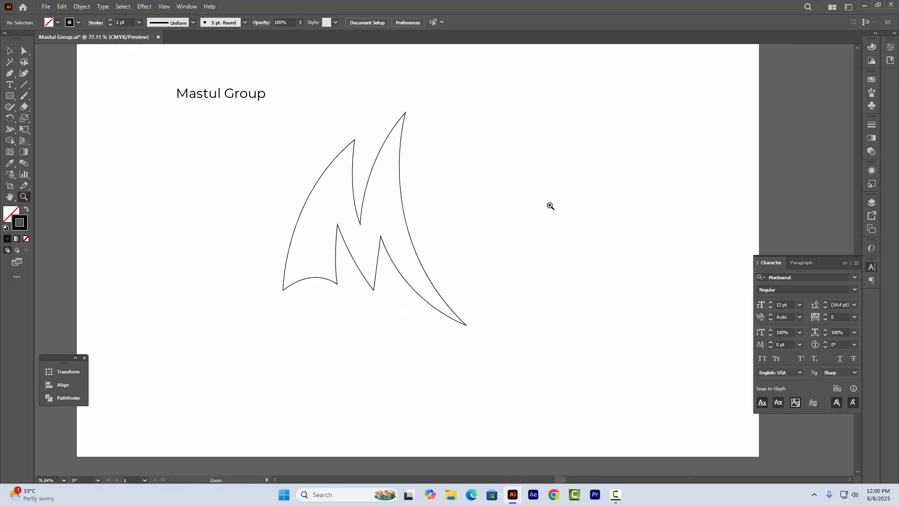
{"action": "left_click", "coordinate": [558, 203]}
{"action": "left_click", "coordinate": [538, 201], "text": "alt"}
{"action": "left_click_drag", "start_coordinate": [538, 202], "coordinate": [528, 225]}
{"action": "key", "text": "v"}
{"action": "left_click_drag", "start_coordinate": [442, 209], "coordinate": [526, 235]}
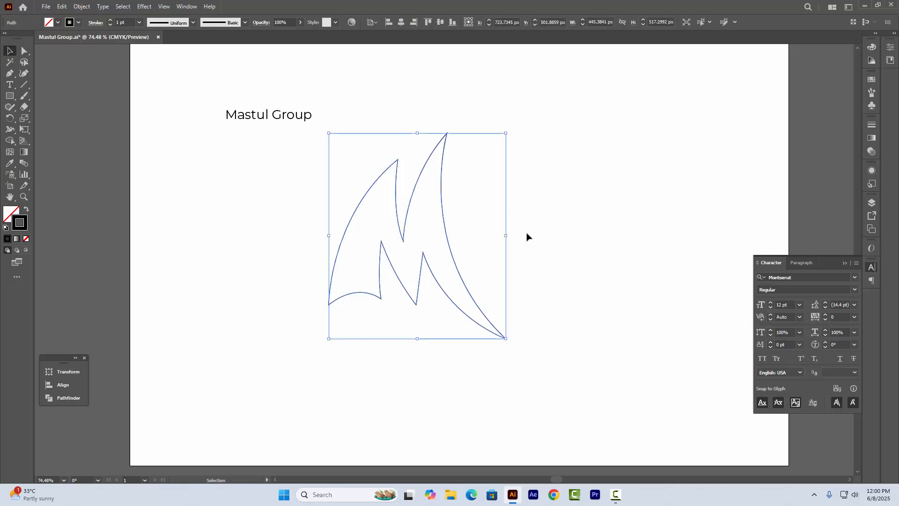
{"action": "left_click", "coordinate": [526, 234]}
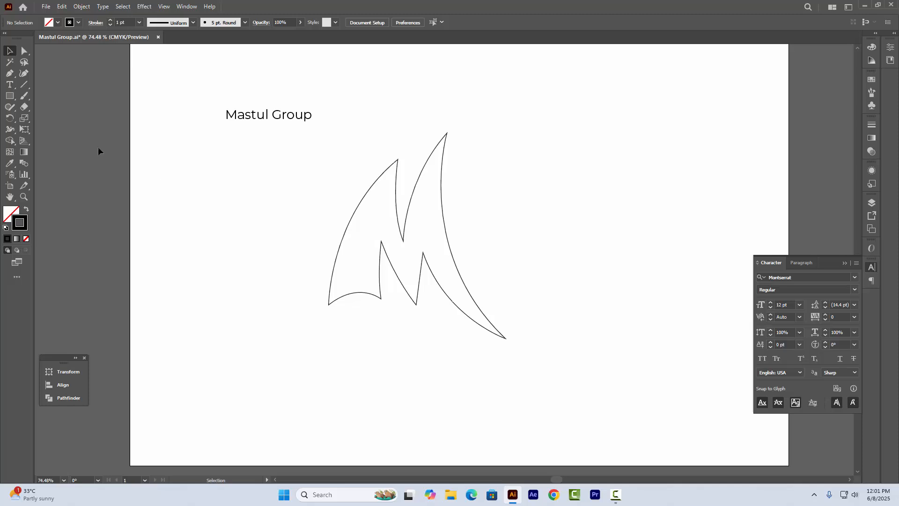
Step: Draw a curved dividing line through the left fin from above the shorter peak to just below the base's inner corner
{"action": "left_click", "coordinate": [10, 74]}
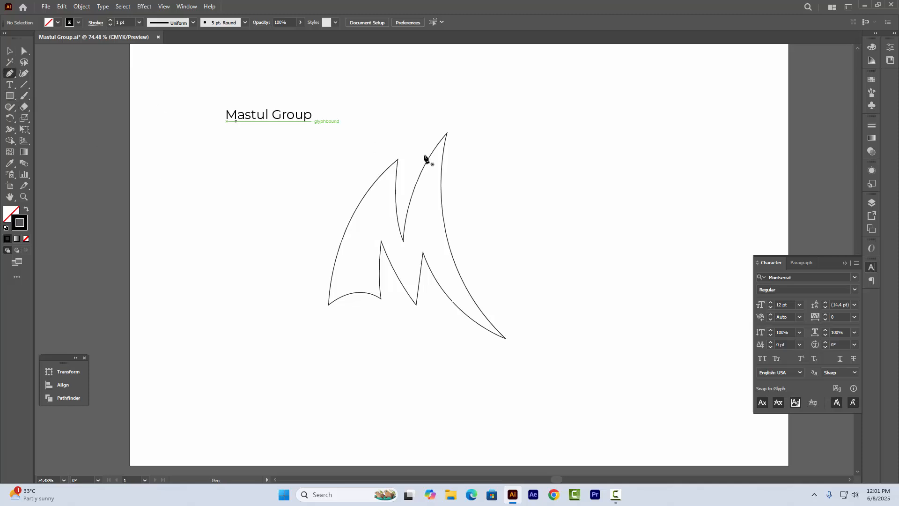
{"action": "left_click", "coordinate": [400, 154]}
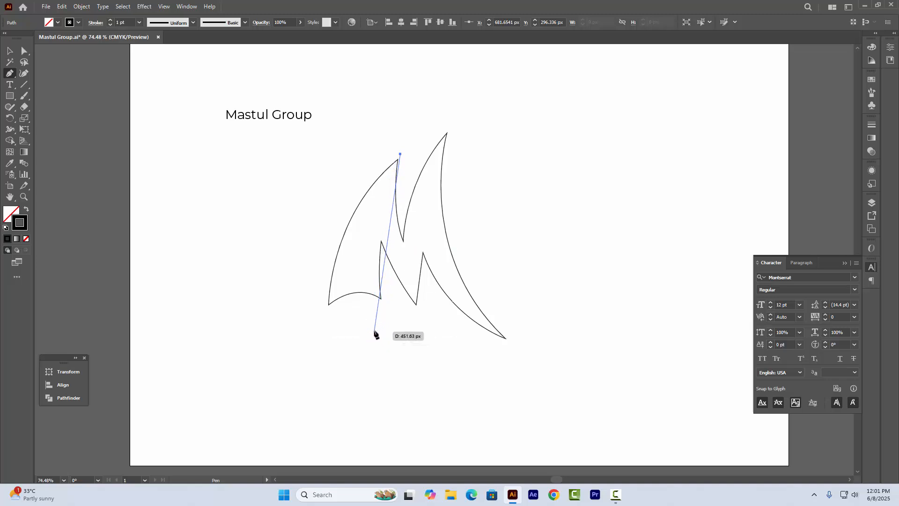
{"action": "left_click_drag", "start_coordinate": [383, 304], "coordinate": [427, 370]}
Step: Reposition both end points of the left fin's dividing line so it crosses the outline at the peak and base corner, then deselect it
{"action": "key", "text": "ctrl"}
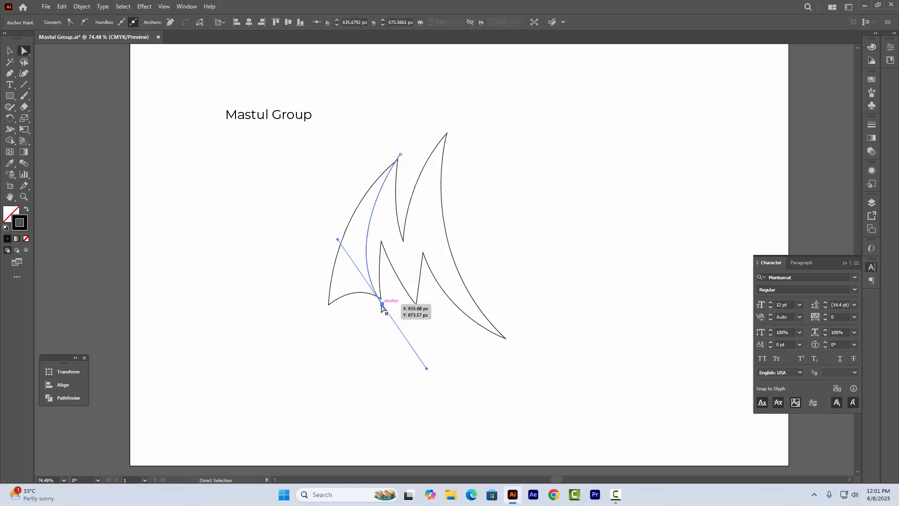
{"action": "left_click_drag", "start_coordinate": [384, 307], "coordinate": [386, 308]}
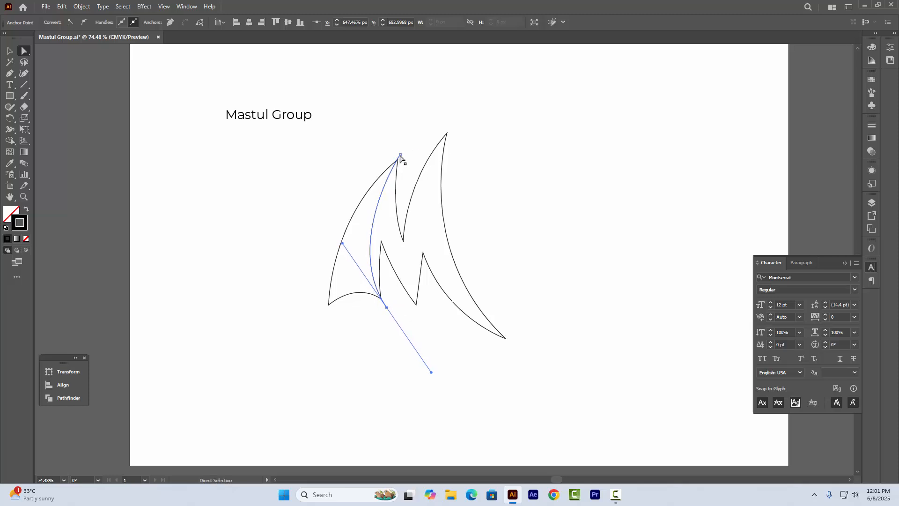
{"action": "left_click_drag", "start_coordinate": [400, 155], "coordinate": [401, 157]}
{"action": "key", "text": "space"}
{"action": "left_click_drag", "start_coordinate": [506, 200], "coordinate": [406, 194]}
{"action": "key", "text": "v"}
{"action": "left_click", "coordinate": [437, 190]}
Step: Draw a curved dividing line through the right fin from just above the taller peak to the lower inner edge near the tail
{"action": "left_click", "coordinate": [9, 73]}
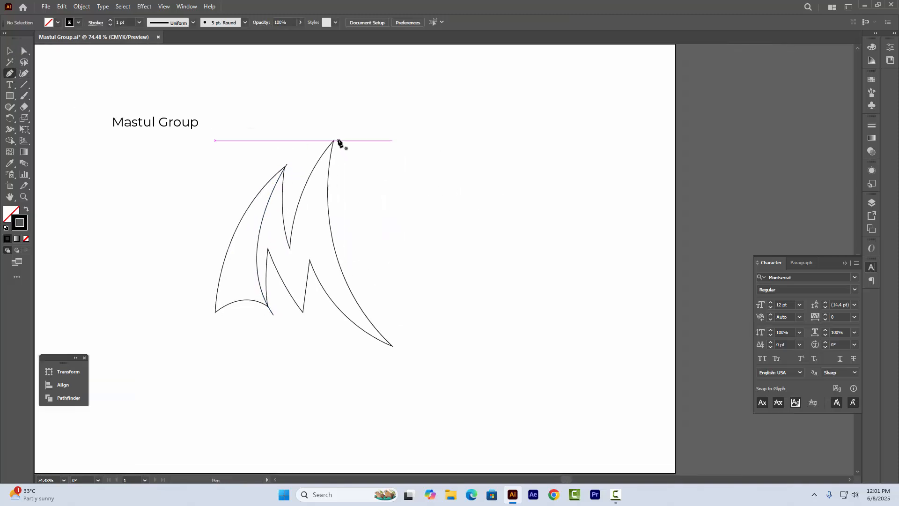
{"action": "left_click", "coordinate": [338, 136]}
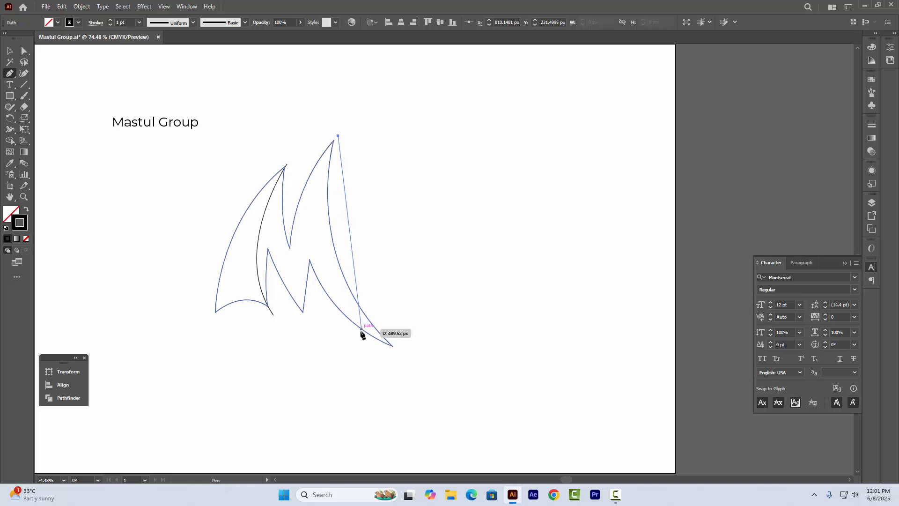
{"action": "left_click_drag", "start_coordinate": [352, 328], "coordinate": [423, 471]}
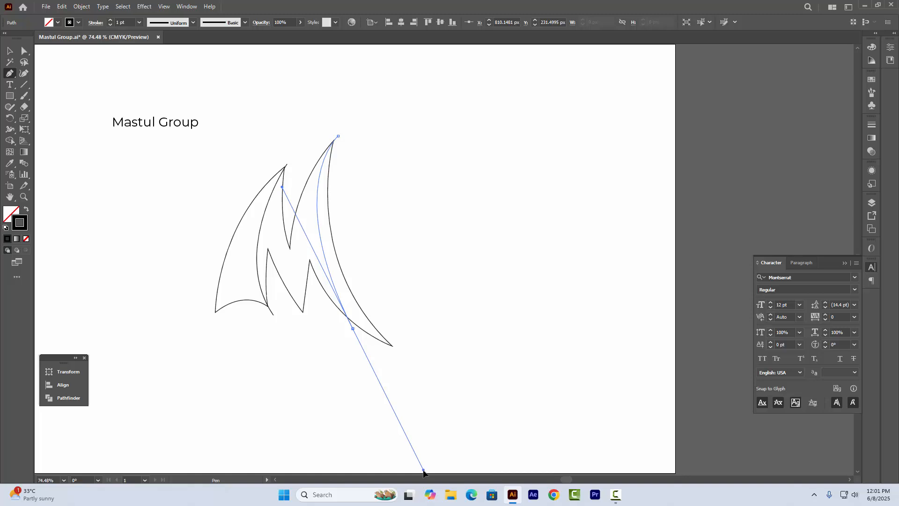
{"action": "left_click", "coordinate": [353, 329]}
Step: Reposition the right dividing line's lower end point on the fin's inner edge, bow its curve outward with the handle, and deselect it
{"action": "key", "text": "a"}
{"action": "left_click_drag", "start_coordinate": [353, 330], "coordinate": [356, 327]}
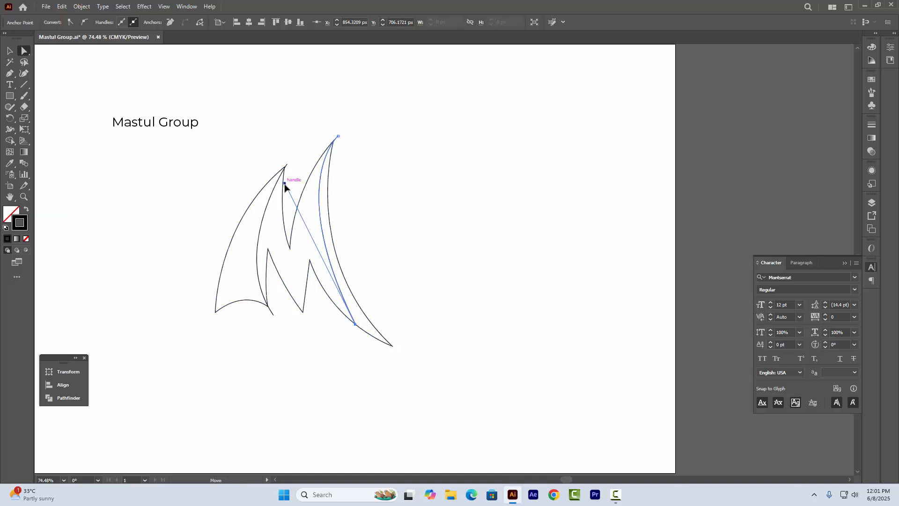
{"action": "left_click_drag", "start_coordinate": [284, 187], "coordinate": [279, 202]}
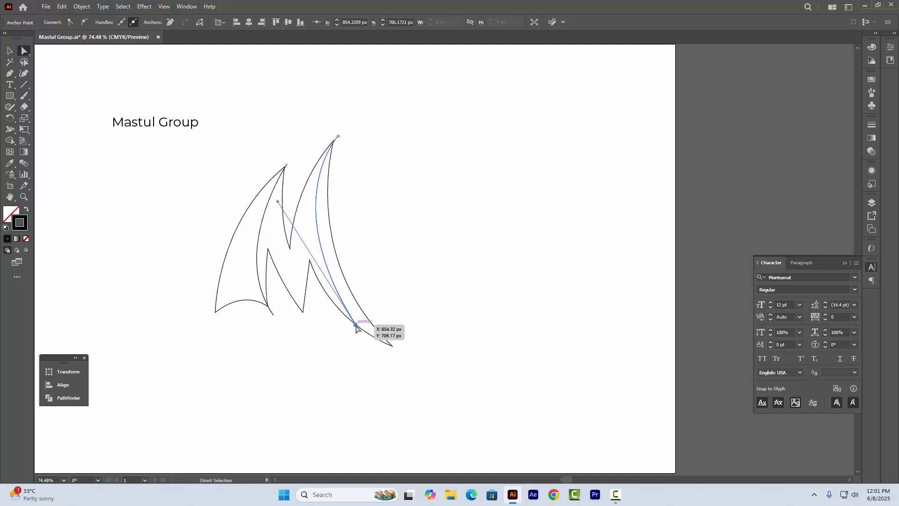
{"action": "left_click_drag", "start_coordinate": [356, 327], "coordinate": [362, 330]}
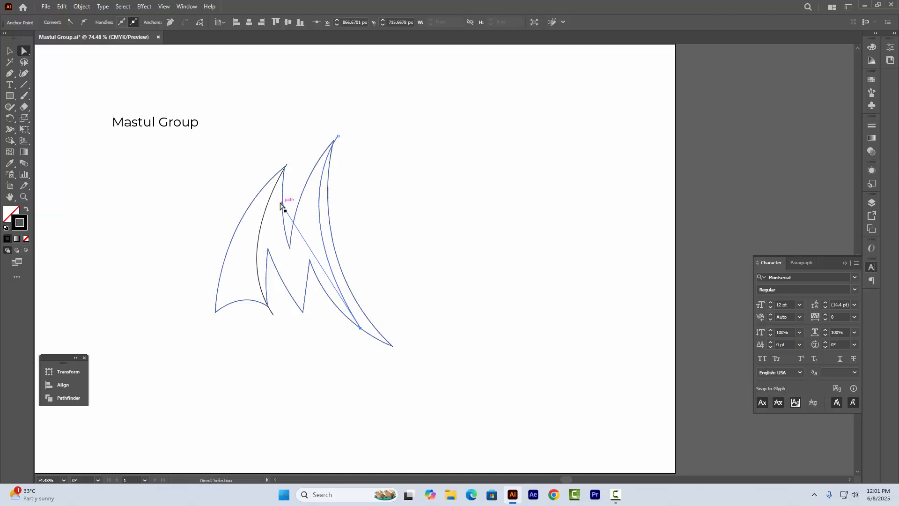
{"action": "mouse_move", "coordinate": [283, 207]}
{"action": "left_mouse_down"}
{"action": "mouse_move", "coordinate": [287, 202]}
{"action": "mouse_move", "coordinate": [271, 193]}
{"action": "mouse_move", "coordinate": [280, 223]}
{"action": "mouse_move", "coordinate": [268, 210]}
{"action": "left_mouse_up"}
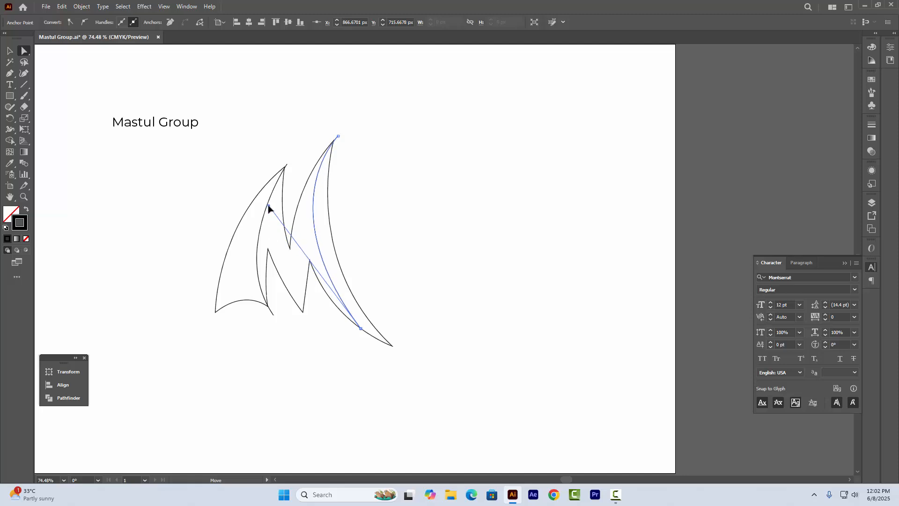
{"action": "left_click", "coordinate": [501, 163]}
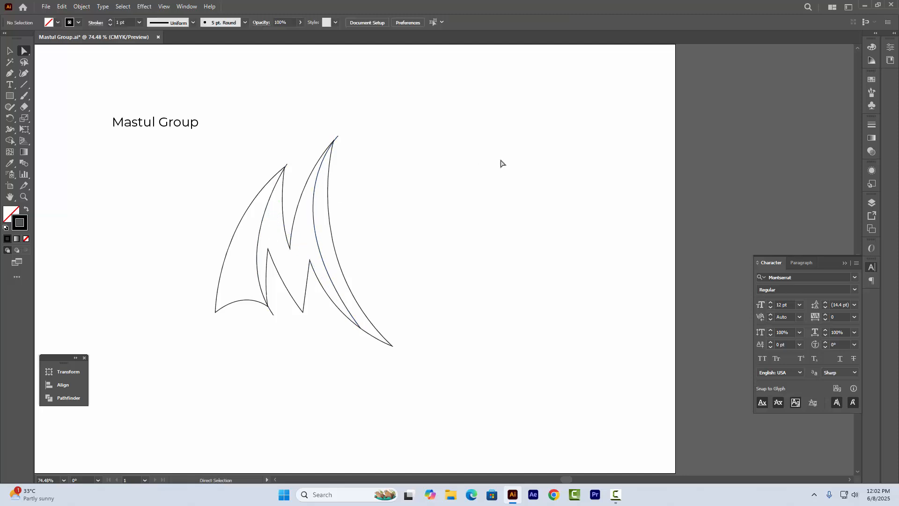
Step: Select the logo outline with both dividing lines and split them into separate sections with the Pathfinder Divide operation
{"action": "key", "text": "z"}
{"action": "left_click_drag", "start_coordinate": [423, 179], "coordinate": [351, 179]}
{"action": "key", "text": "v"}
{"action": "left_click_drag", "start_coordinate": [233, 152], "coordinate": [461, 259]}
{"action": "key", "text": "space"}
{"action": "left_click_drag", "start_coordinate": [422, 228], "coordinate": [447, 233]}
{"action": "key", "text": "z"}
{"action": "left_click_drag", "start_coordinate": [388, 218], "coordinate": [481, 241]}
{"action": "key", "text": "v"}
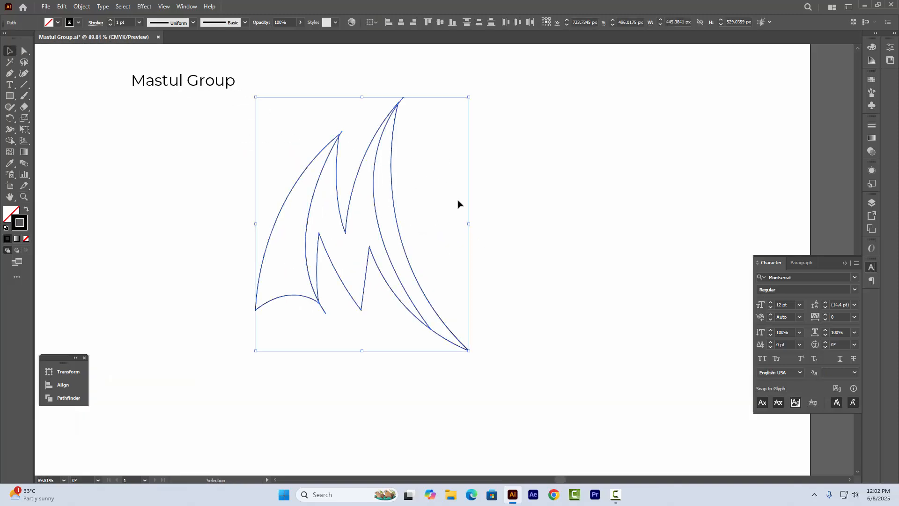
{"action": "left_click", "coordinate": [332, 113]}
{"action": "left_click_drag", "start_coordinate": [248, 110], "coordinate": [581, 317]}
{"action": "left_click", "coordinate": [77, 401]}
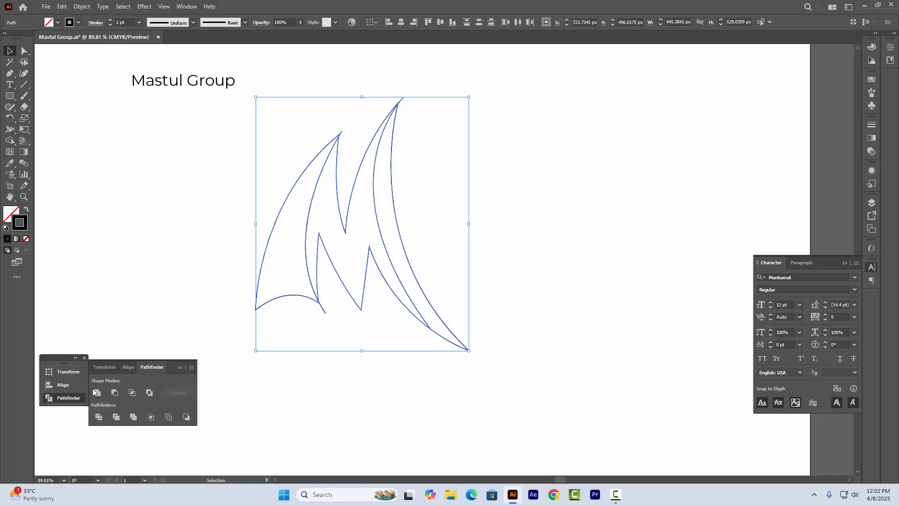
{"action": "left_click", "coordinate": [100, 416]}
Step: Ungroup the divided logo sections
{"action": "left_click_drag", "start_coordinate": [323, 253], "coordinate": [433, 281]}
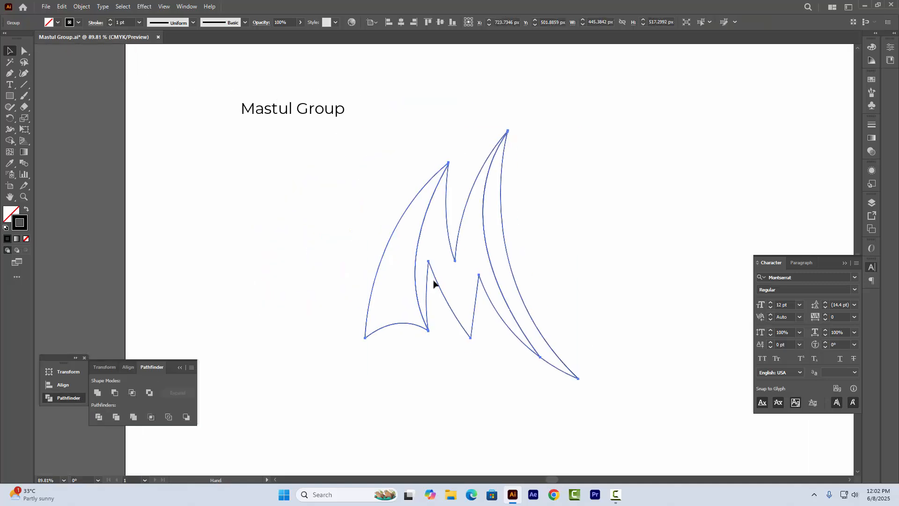
{"action": "right_click", "coordinate": [557, 190]}
{"action": "left_click", "coordinate": [590, 317]}
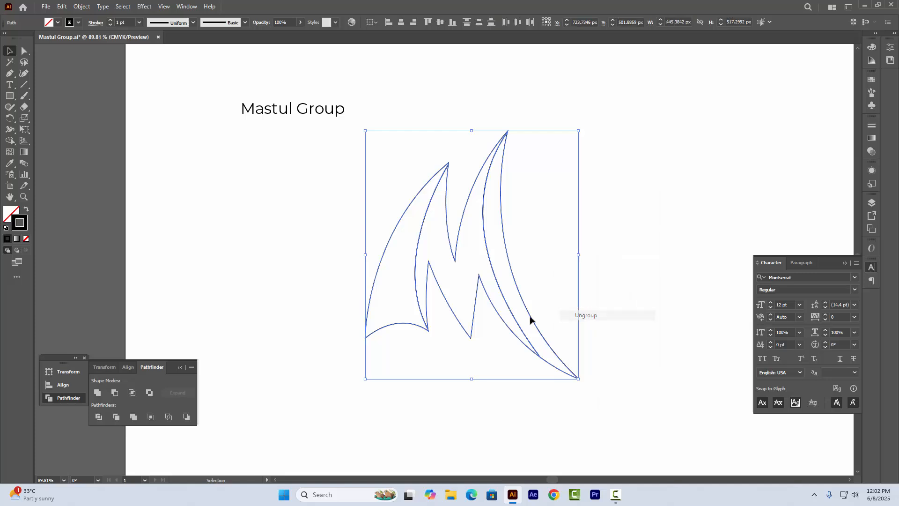
{"action": "left_click", "coordinate": [180, 368]}
Step: Try moving the outer right crescent section away from the logo and undo the move
{"action": "left_click", "coordinate": [620, 224]}
{"action": "left_click_drag", "start_coordinate": [621, 225], "coordinate": [575, 220]}
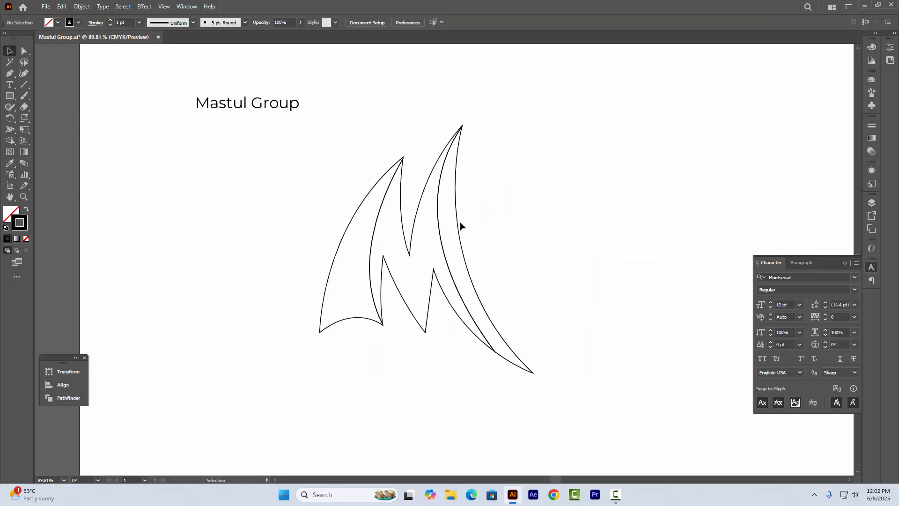
{"action": "left_click_drag", "start_coordinate": [460, 227], "coordinate": [538, 201]}
{"action": "key", "text": "ctrl+z"}
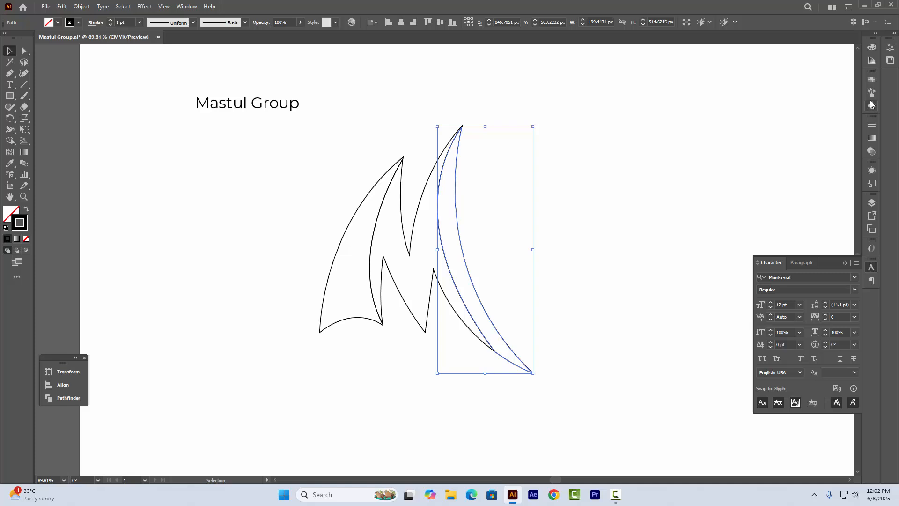
Step: Fill the outer right crescent section with the default white-to-black linear gradient
{"action": "left_click", "coordinate": [873, 136]}
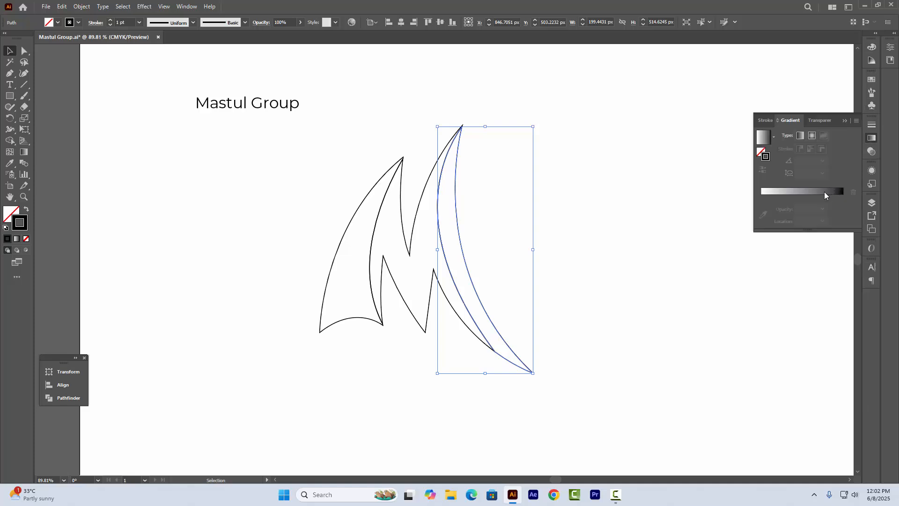
{"action": "left_click", "coordinate": [835, 192]}
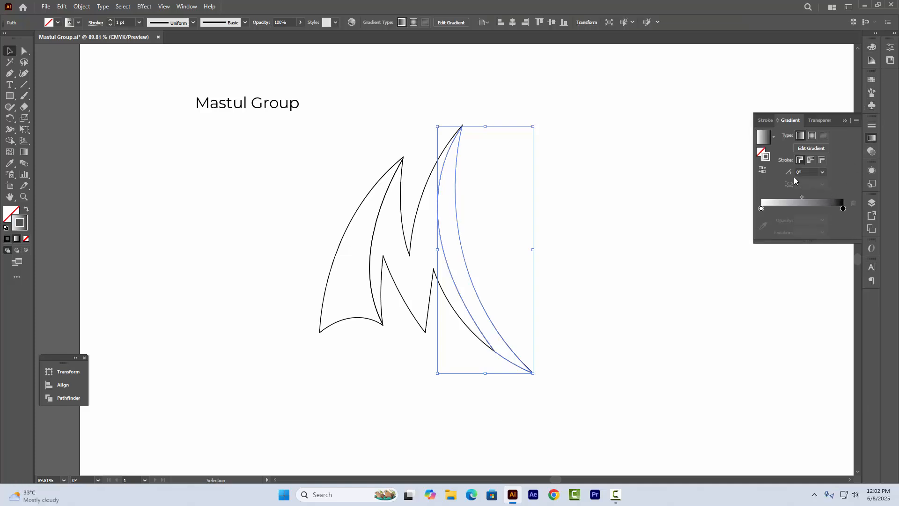
{"action": "left_click", "coordinate": [760, 152]}
{"action": "left_click", "coordinate": [840, 193]}
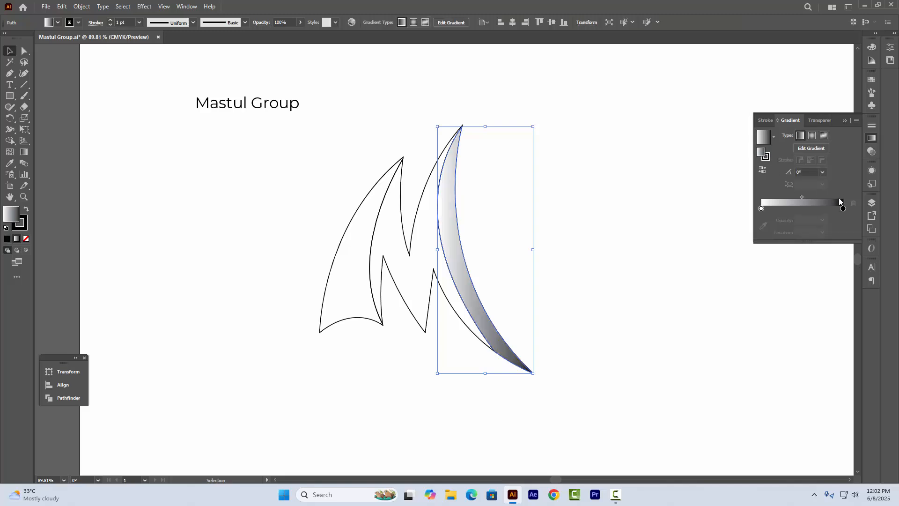
{"action": "double_click", "coordinate": [843, 209]}
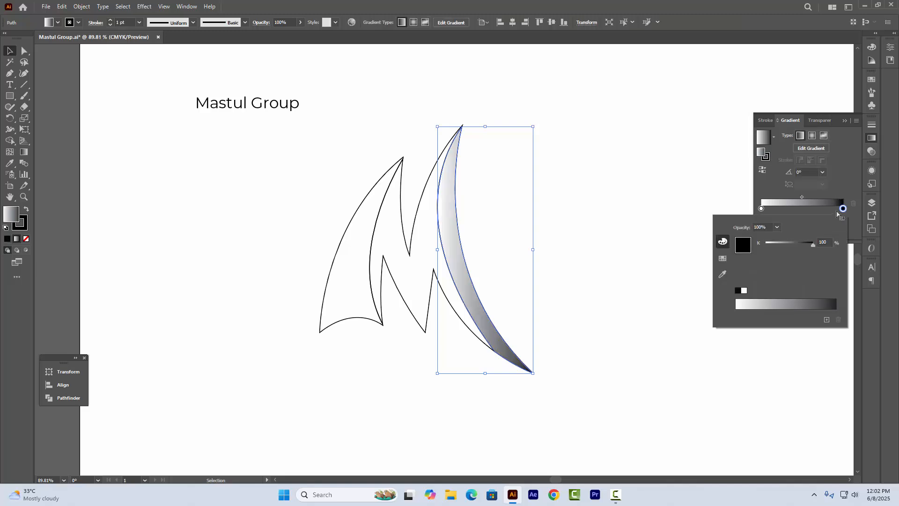
{"action": "left_click", "coordinate": [842, 218]}
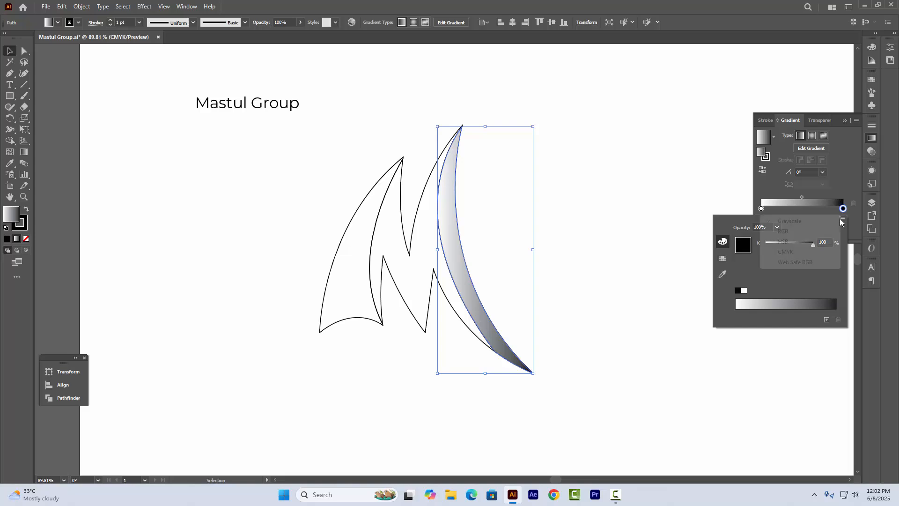
{"action": "left_click", "coordinate": [815, 221]}
{"action": "left_click", "coordinate": [676, 195]}
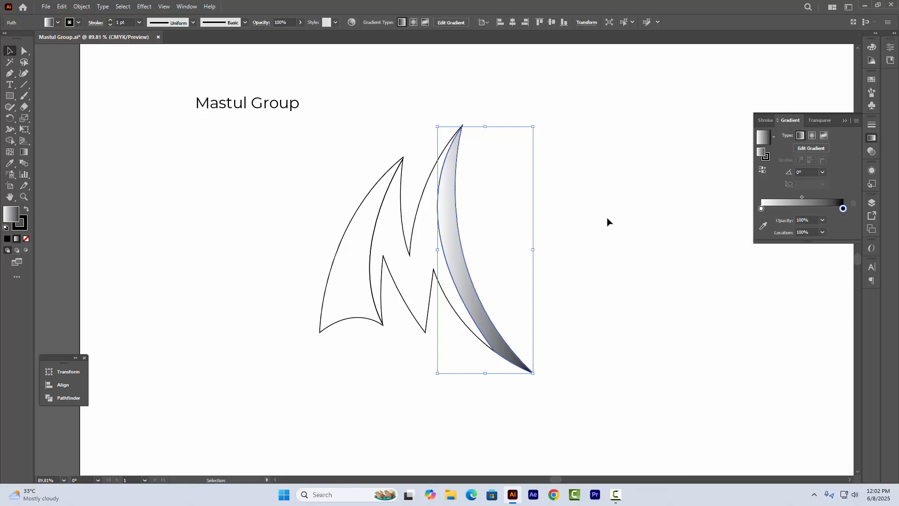
Step: Switch the gradient's black end stop to CMYK and set it to dark blue with C 100, M 76, Y 0, K 43
{"action": "double_click", "coordinate": [844, 209]}
{"action": "left_click", "coordinate": [838, 218]}
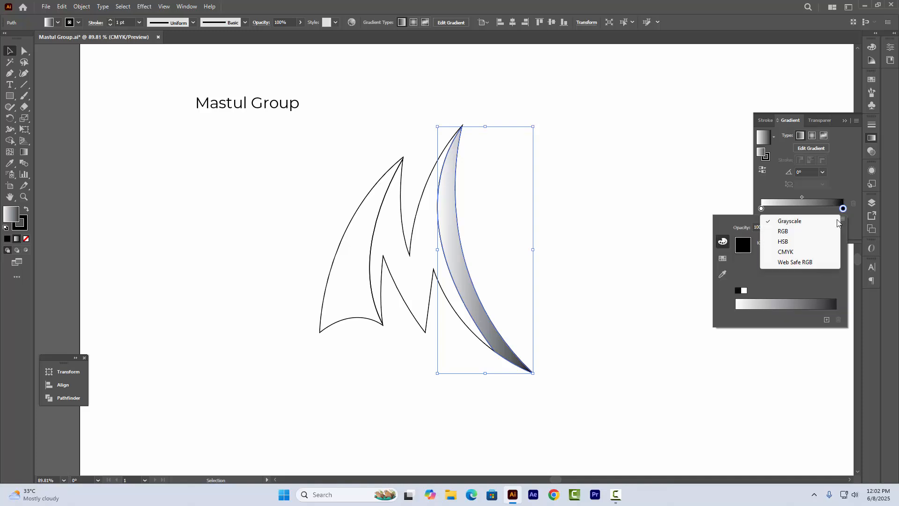
{"action": "left_click", "coordinate": [801, 251]}
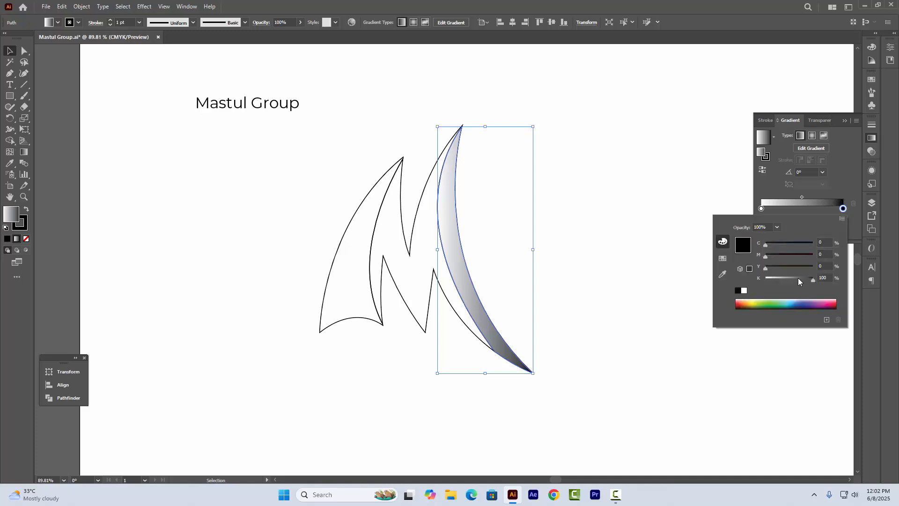
{"action": "left_click_drag", "start_coordinate": [798, 280], "coordinate": [773, 279]}
{"action": "left_click_drag", "start_coordinate": [768, 245], "coordinate": [882, 252]}
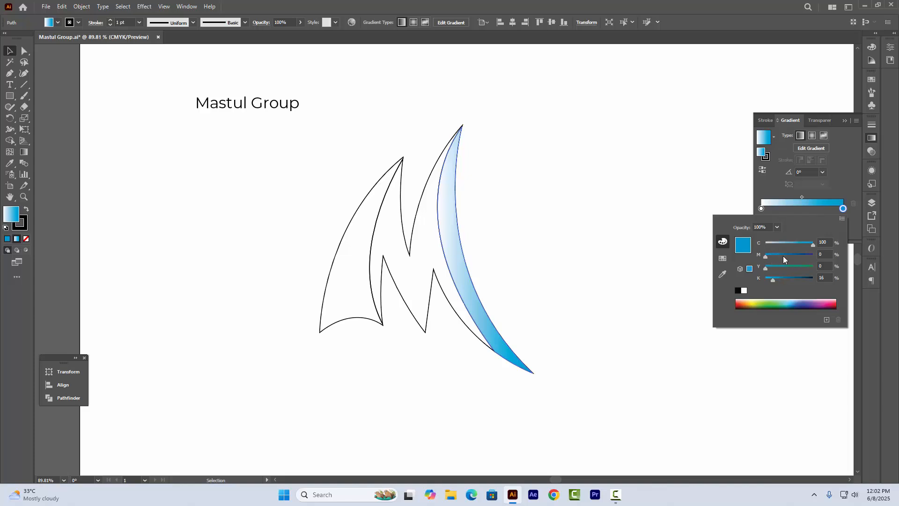
{"action": "left_click_drag", "start_coordinate": [776, 256], "coordinate": [800, 254]}
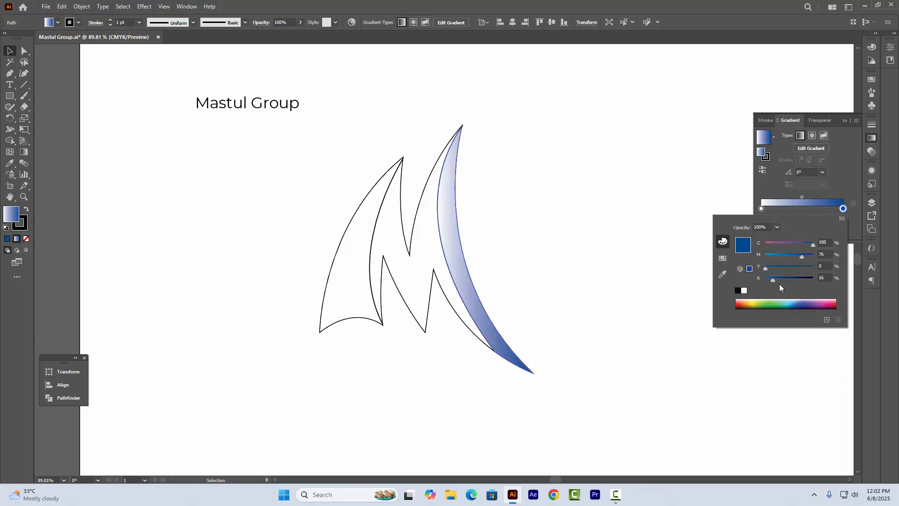
{"action": "left_click_drag", "start_coordinate": [773, 280], "coordinate": [788, 278]}
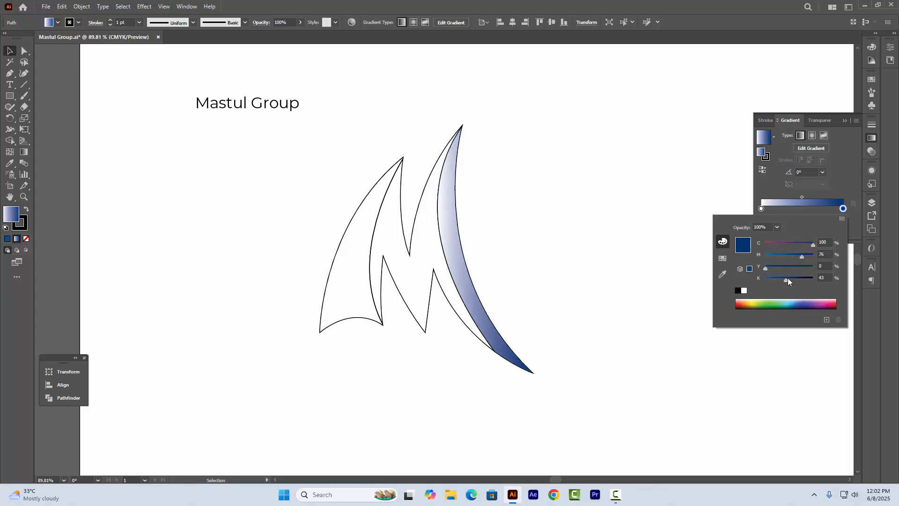
Step: Switch the gradient's white start stop to CMYK and set it to cyan with C 100, M 0, Y 0, K 0
{"action": "left_click", "coordinate": [761, 209]}
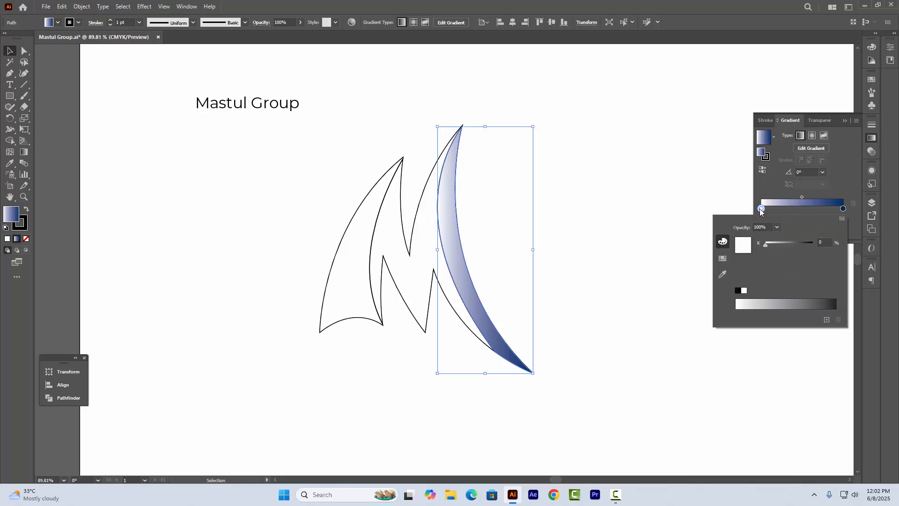
{"action": "left_click", "coordinate": [843, 218]}
{"action": "left_click", "coordinate": [806, 251]}
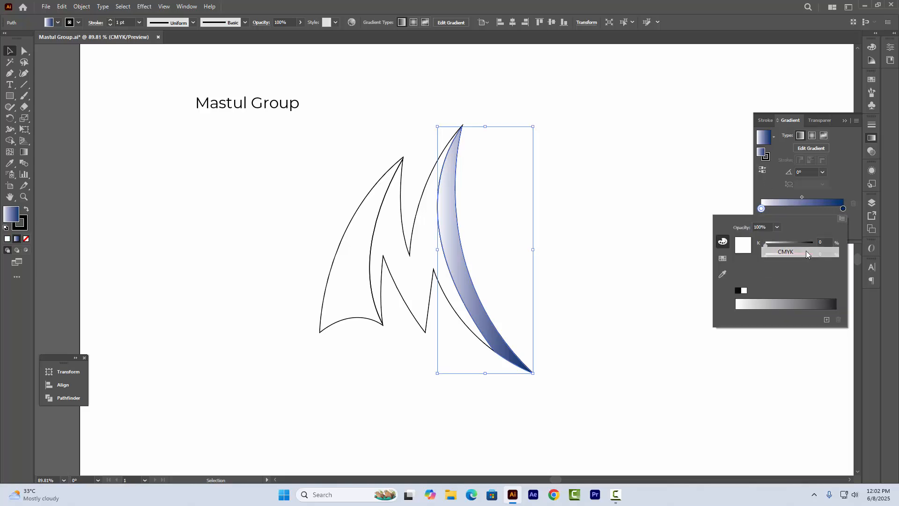
{"action": "left_click_drag", "start_coordinate": [785, 243], "coordinate": [831, 247]}
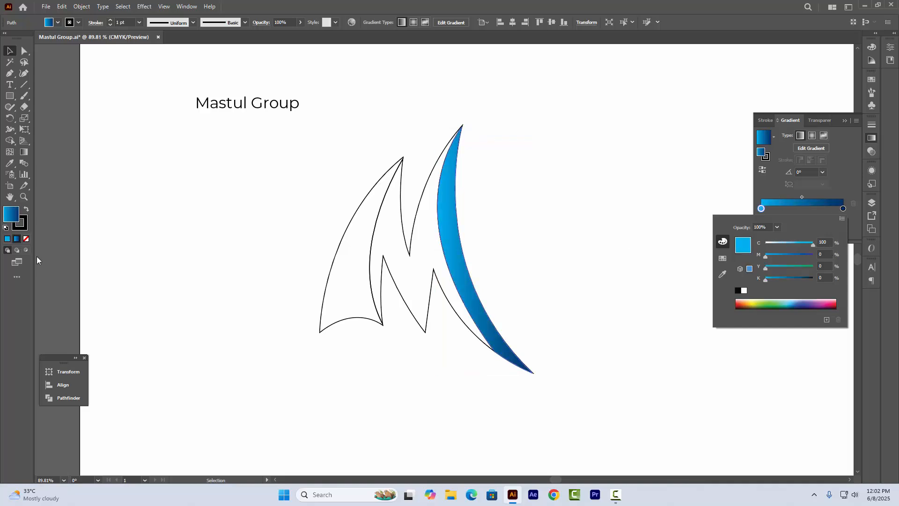
Step: Remove the stroke from the crescent section and deselect it
{"action": "left_click", "coordinate": [21, 227]}
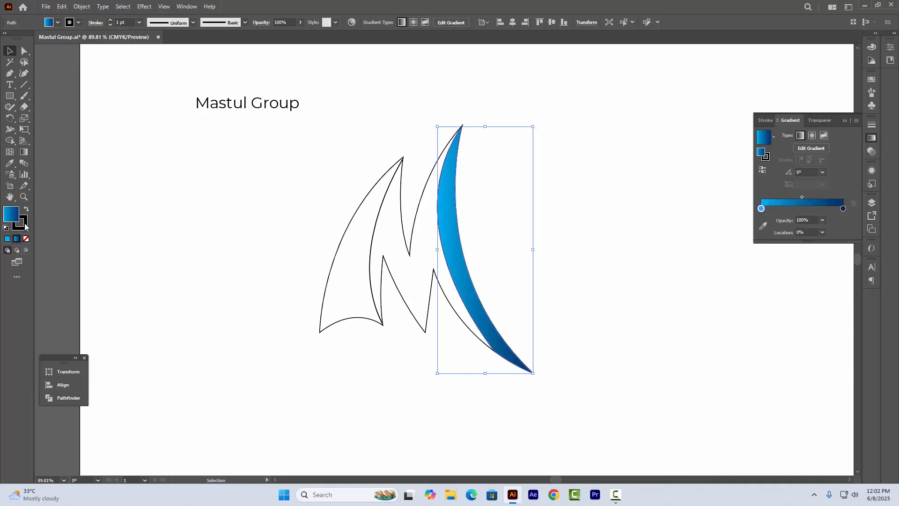
{"action": "left_click", "coordinate": [24, 224]}
{"action": "left_click", "coordinate": [27, 240]}
{"action": "left_click", "coordinate": [11, 213]}
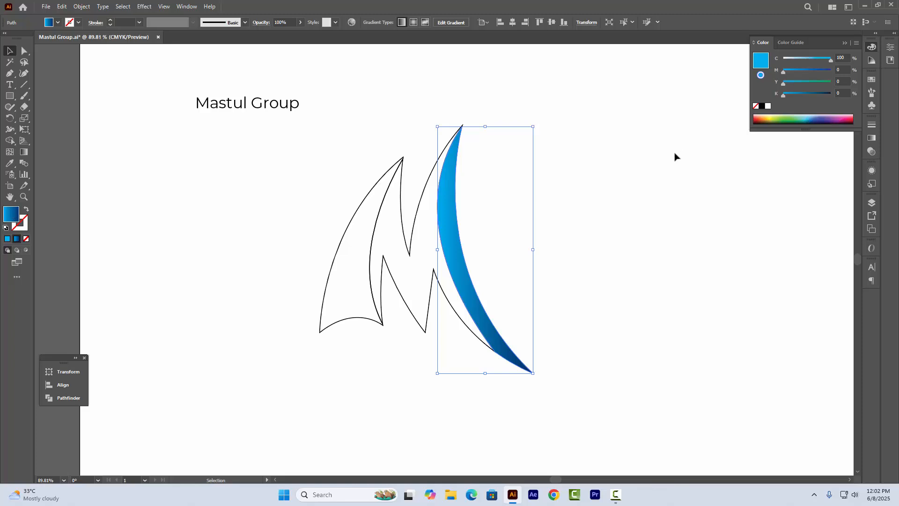
{"action": "left_click", "coordinate": [611, 176]}
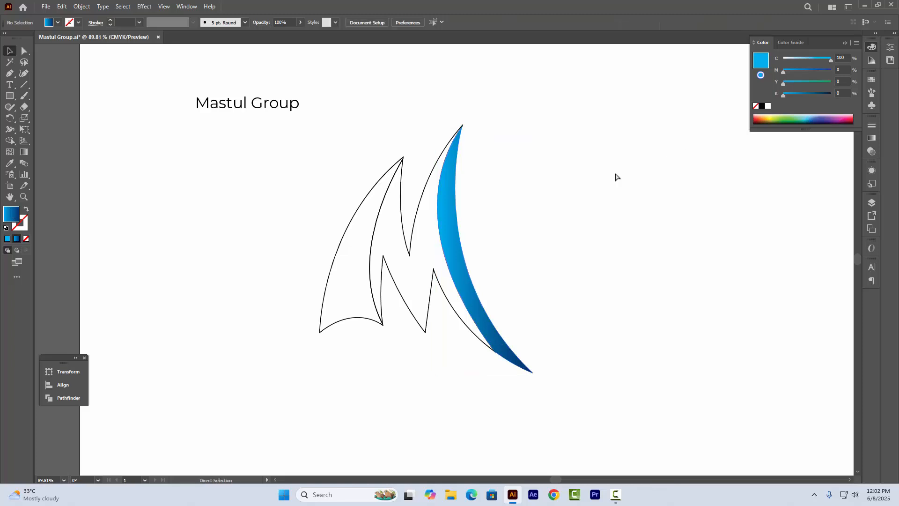
Step: Copy the crescent's blue gradient appearance onto the middle M-shaped section with the Eyedropper and deselect it
{"action": "left_click", "coordinate": [435, 167]}
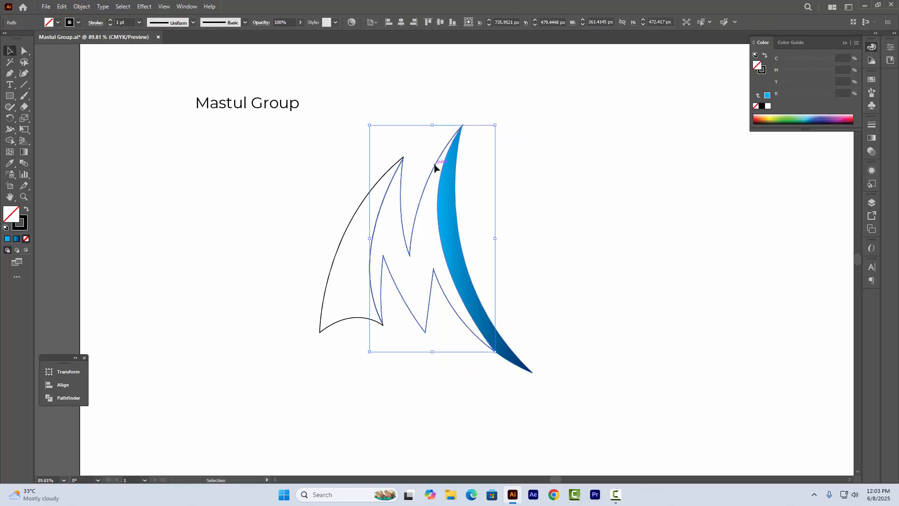
{"action": "key", "text": "i"}
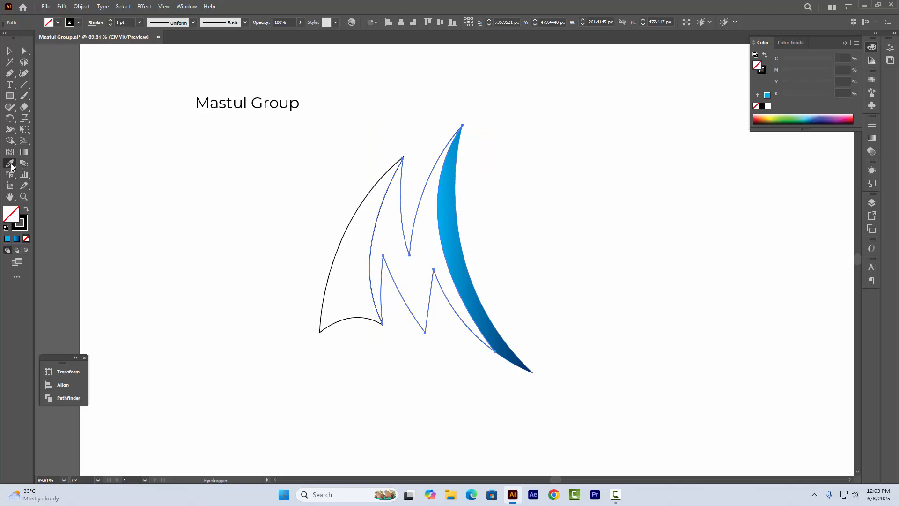
{"action": "left_click", "coordinate": [453, 198]}
{"action": "key", "text": "a"}
{"action": "left_click", "coordinate": [491, 184]}
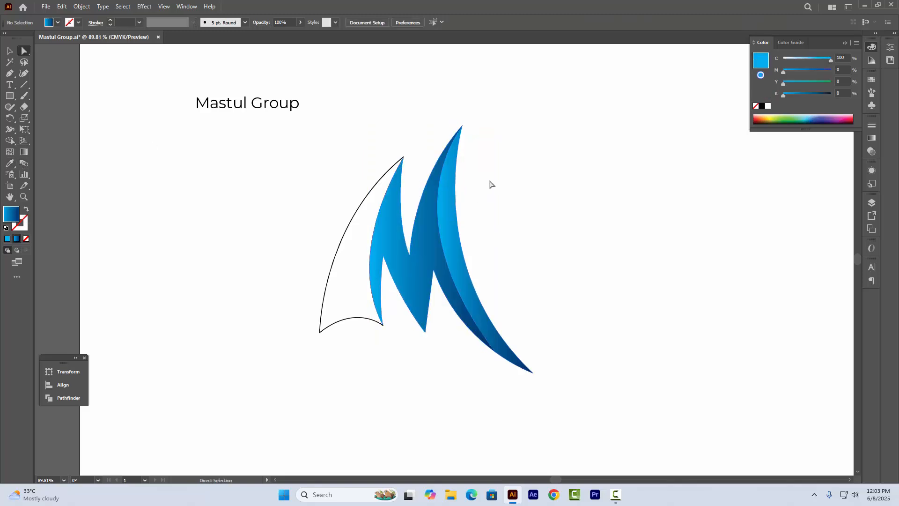
Step: Copy the blue gradient from the middle M-shaped section onto the unfilled left sail section with the Eyedropper, and deselect it
{"action": "key", "text": "v"}
{"action": "left_click_drag", "start_coordinate": [328, 156], "coordinate": [362, 217]}
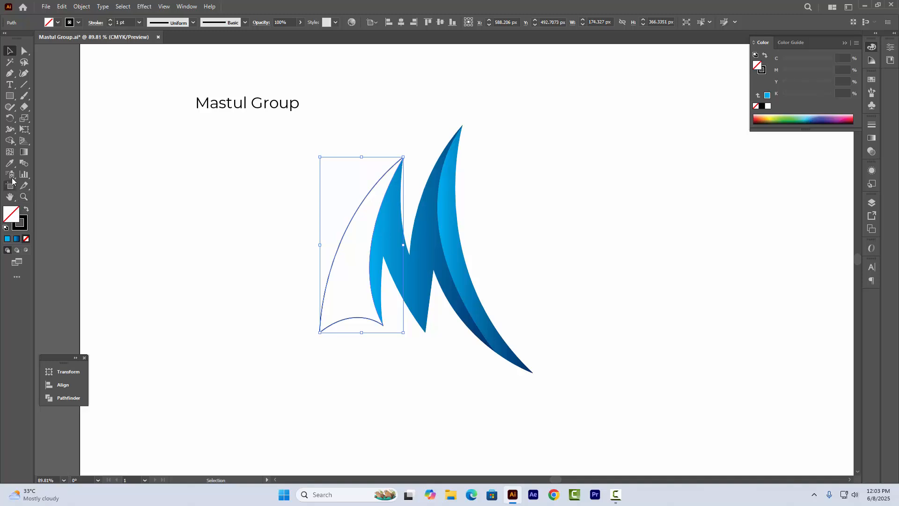
{"action": "left_click", "coordinate": [9, 163]}
{"action": "left_click", "coordinate": [384, 222]}
{"action": "key", "text": "a"}
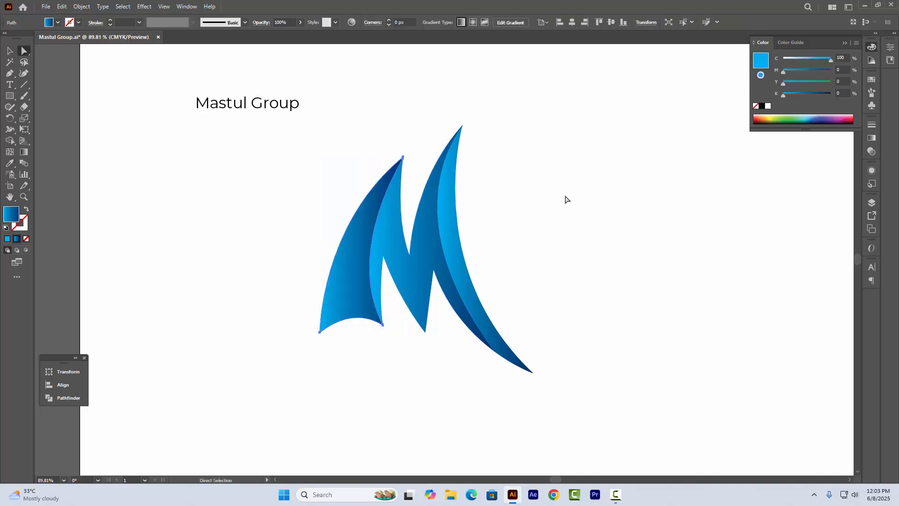
{"action": "left_click", "coordinate": [565, 197]}
{"action": "key", "text": "z"}
{"action": "left_click_drag", "start_coordinate": [491, 194], "coordinate": [491, 218]}
{"action": "key", "text": "v"}
{"action": "key", "text": "z"}
{"action": "key", "text": "v"}
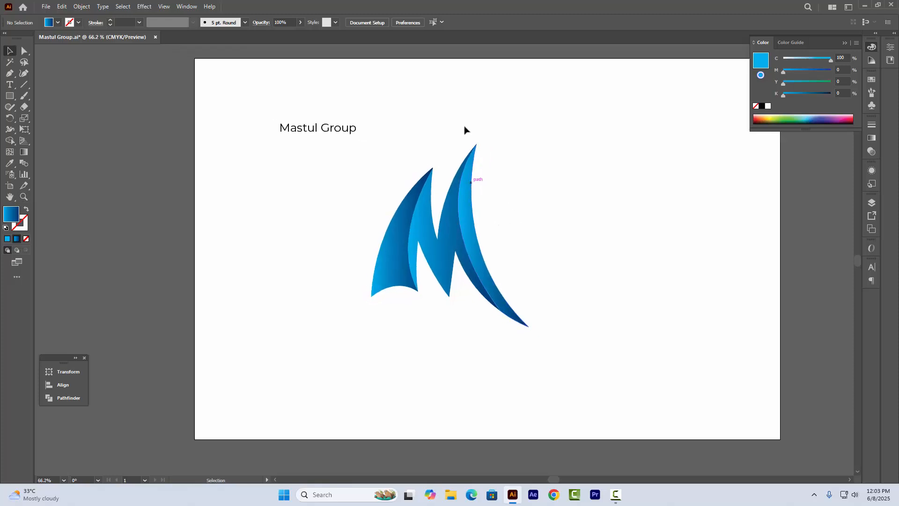
{"action": "left_click_drag", "start_coordinate": [427, 107], "coordinate": [600, 259]}
{"action": "left_click", "coordinate": [600, 259]}
Step: Redirect the middle M-shaped section's gradient to run almost vertically, from cyan at its upper tips to dark blue at the base
{"action": "scroll", "coordinate": [453, 202], "scroll_direction": "up", "scroll_amount": 2}
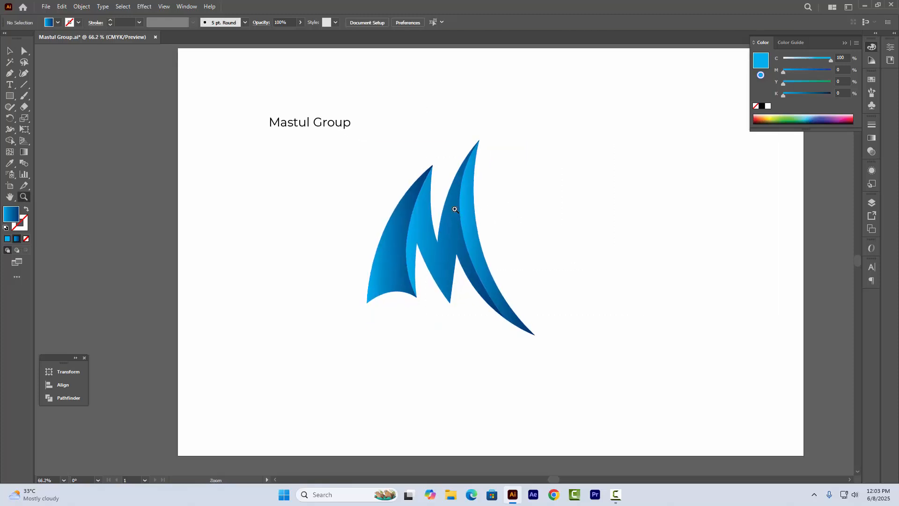
{"action": "key", "text": "a"}
{"action": "left_click", "coordinate": [453, 230]}
{"action": "left_click", "coordinate": [24, 152]}
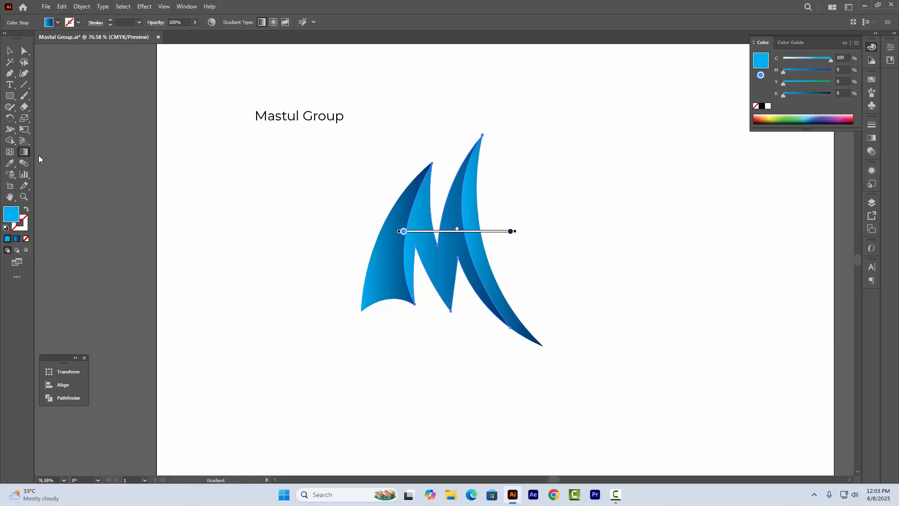
{"action": "left_click_drag", "start_coordinate": [436, 289], "coordinate": [473, 244]}
{"action": "mouse_move", "coordinate": [445, 145]}
{"action": "left_mouse_down"}
{"action": "mouse_move", "coordinate": [440, 313]}
{"action": "mouse_move", "coordinate": [440, 269]}
{"action": "mouse_move", "coordinate": [437, 295]}
{"action": "mouse_move", "coordinate": [466, 316]}
{"action": "mouse_move", "coordinate": [456, 396]}
{"action": "mouse_move", "coordinate": [457, 364]}
{"action": "left_mouse_up"}
{"action": "key", "text": "a"}
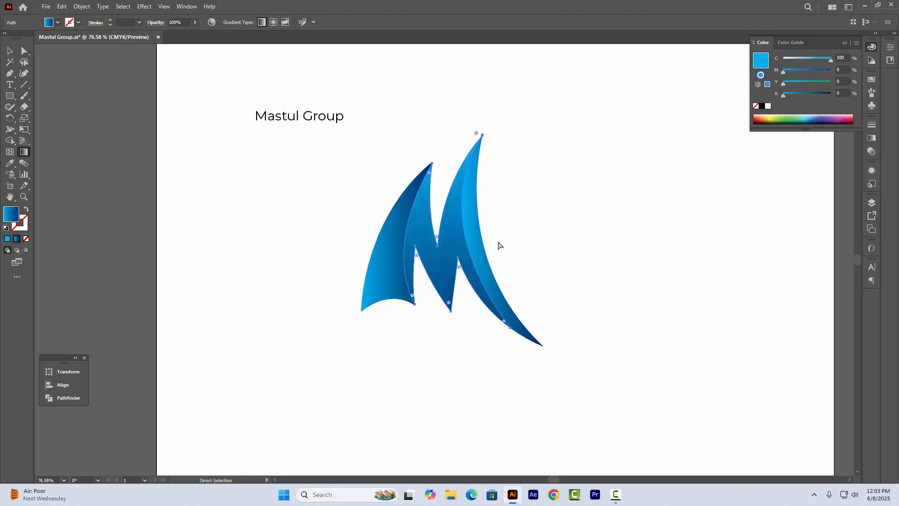
{"action": "left_click", "coordinate": [499, 244]}
Step: Redirect the right crescent's gradient to run from dark blue at its upper tip to cyan at its lower tail, and deselect it
{"action": "left_click", "coordinate": [476, 224]}
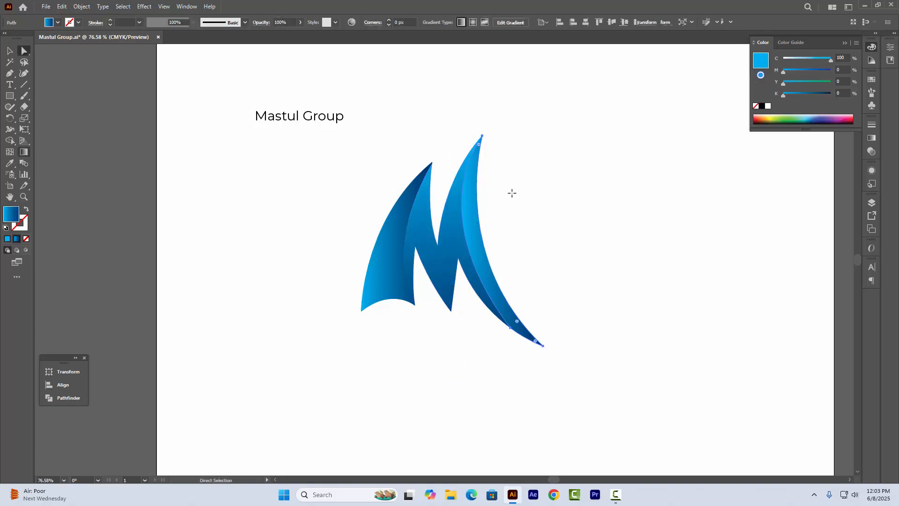
{"action": "key", "text": "g"}
{"action": "mouse_move", "coordinate": [498, 147]}
{"action": "left_mouse_down"}
{"action": "mouse_move", "coordinate": [486, 327]}
{"action": "mouse_move", "coordinate": [506, 115]}
{"action": "mouse_move", "coordinate": [524, 91]}
{"action": "mouse_move", "coordinate": [530, 56]}
{"action": "mouse_move", "coordinate": [510, 225]}
{"action": "left_mouse_up"}
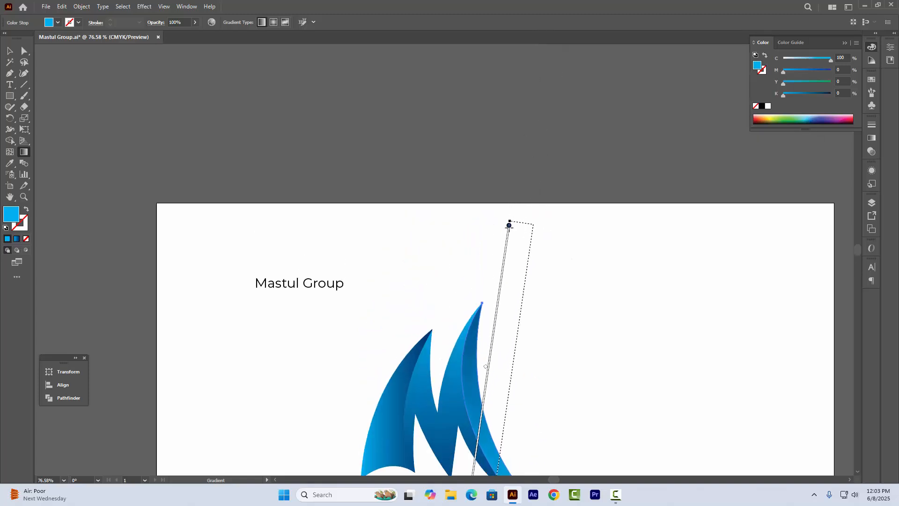
{"action": "mouse_move", "coordinate": [544, 404]}
{"action": "left_mouse_down"}
{"action": "mouse_move", "coordinate": [474, 145]}
{"action": "mouse_move", "coordinate": [470, 218]}
{"action": "left_mouse_up"}
{"action": "left_click", "coordinate": [543, 228], "text": "ctrl"}
{"action": "key", "text": "z"}
{"action": "left_click", "coordinate": [543, 227], "text": "alt"}
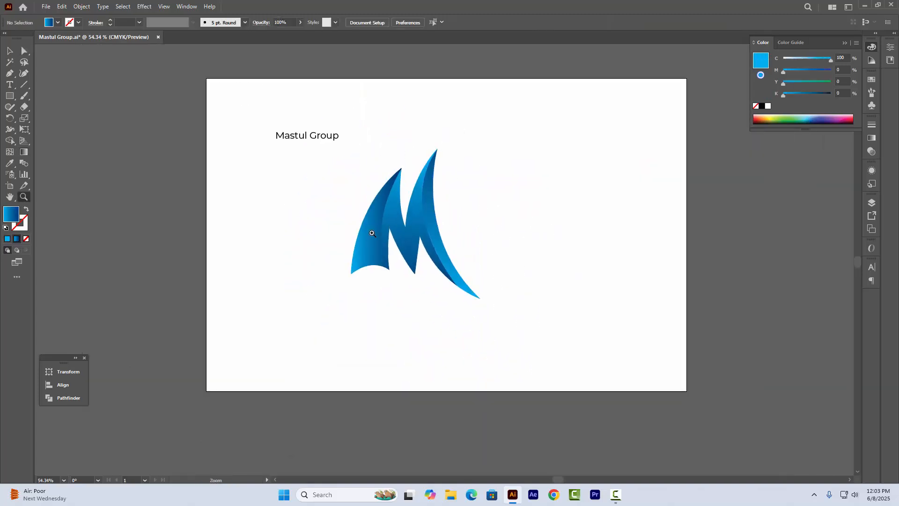
Step: Redirect the left sail section's gradient to run from dark blue at its upper tip to lighter blue at the base, and deselect it
{"action": "key", "text": "a"}
{"action": "left_click", "coordinate": [368, 232]}
{"action": "left_click", "coordinate": [23, 153]}
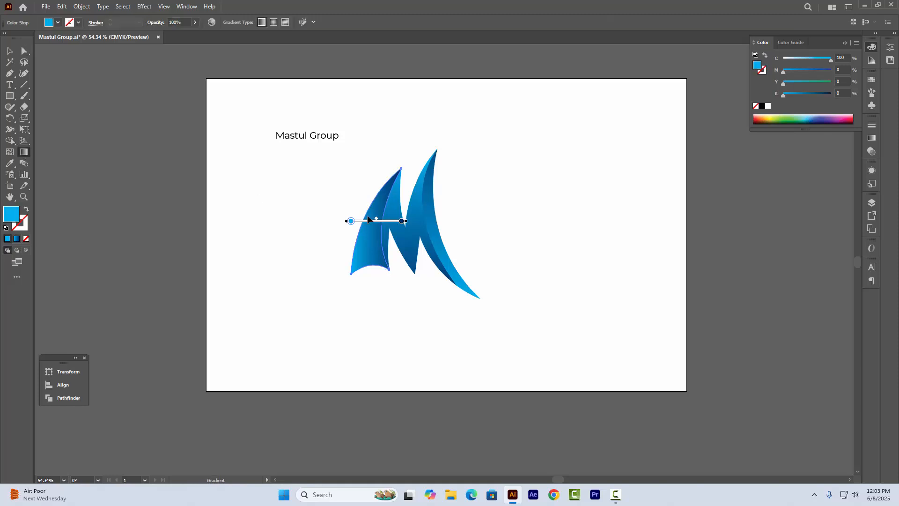
{"action": "left_click_drag", "start_coordinate": [382, 298], "coordinate": [352, 157]}
{"action": "key", "text": "ctrl+shift+a"}
{"action": "key", "text": "z"}
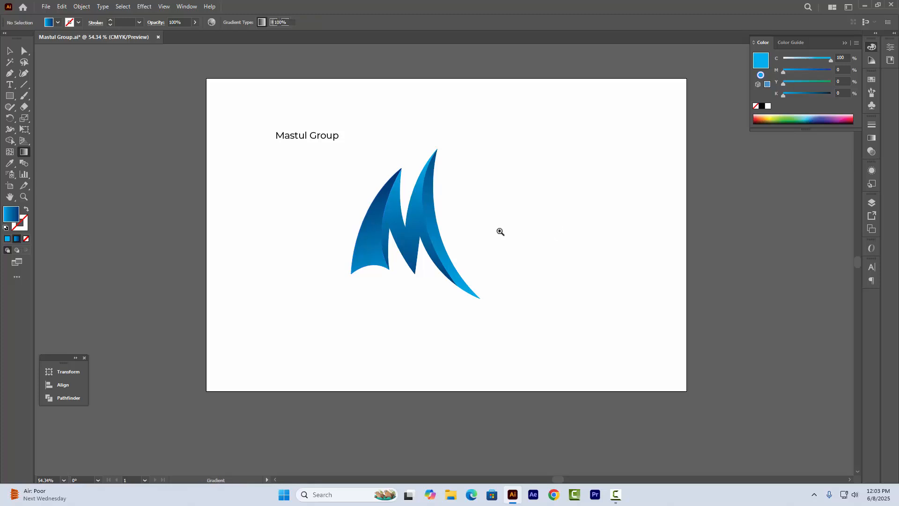
Step: Shift the M mark slightly left and down, and move the Mastul Group text closer to the artboard's upper-left corner
{"action": "left_click", "coordinate": [499, 233]}
{"action": "left_click", "coordinate": [494, 233], "text": "alt"}
{"action": "key", "text": "v"}
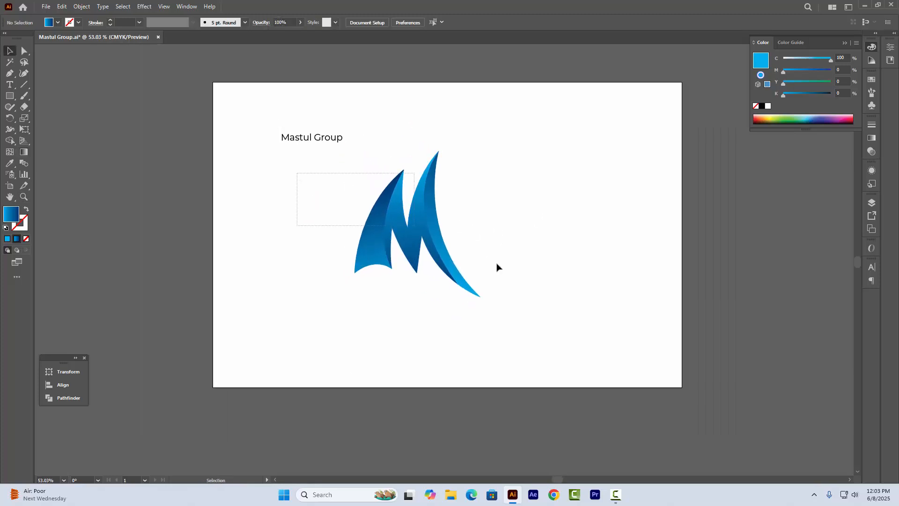
{"action": "left_click", "coordinate": [436, 233]}
{"action": "left_click_drag", "start_coordinate": [437, 233], "coordinate": [423, 238]}
{"action": "left_click_drag", "start_coordinate": [315, 141], "coordinate": [307, 167]}
{"action": "left_click", "coordinate": [258, 113]}
{"action": "left_click_drag", "start_coordinate": [510, 291], "coordinate": [470, 276]}
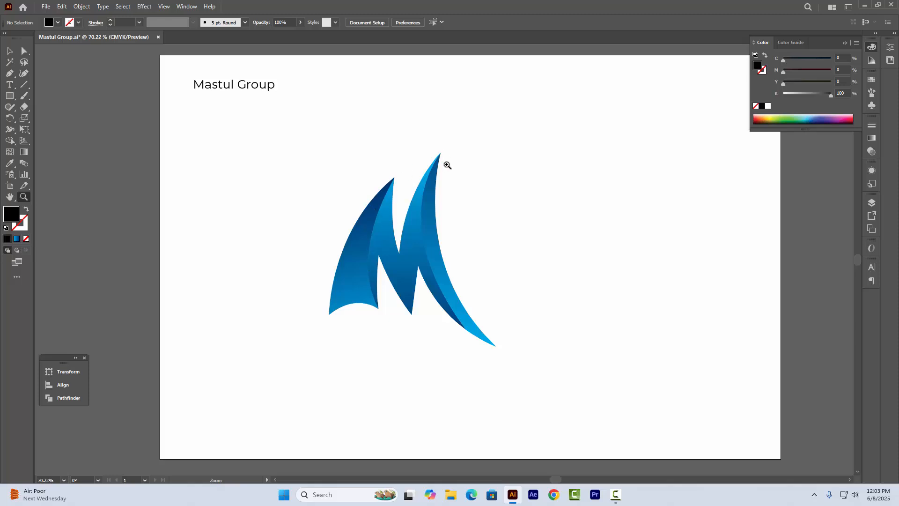
Step: Copy the letters "astul" from the Mastul Group text and leave text editing
{"action": "key", "text": "v"}
{"action": "left_click_drag", "start_coordinate": [273, 117], "coordinate": [270, 134]}
{"action": "double_click", "coordinate": [204, 103]}
{"action": "left_click_drag", "start_coordinate": [202, 103], "coordinate": [238, 104]}
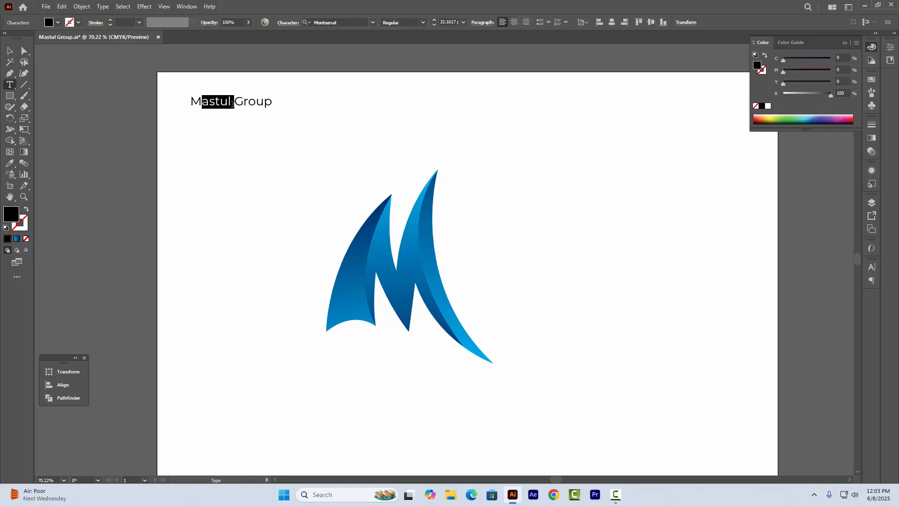
{"action": "key", "text": "ctrl+c"}
{"action": "key", "text": "Escape"}
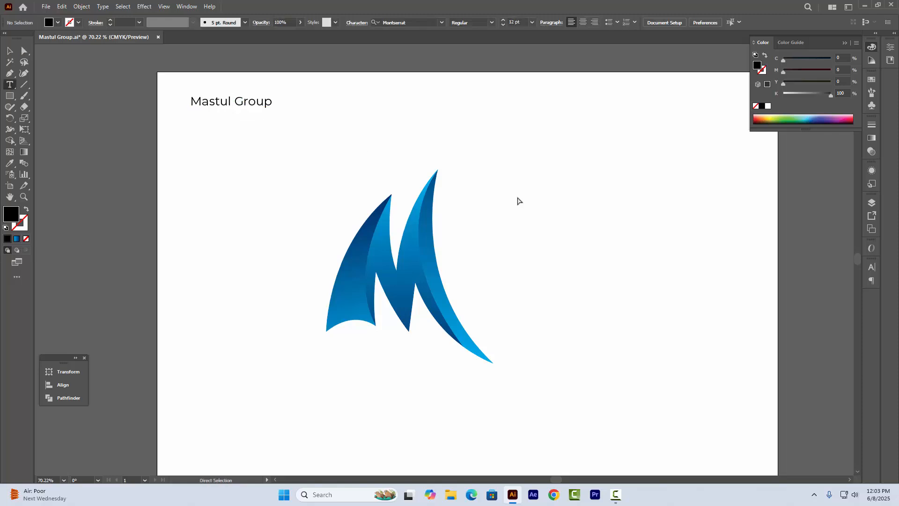
Step: Paste "astul" as a separate text object, enlarge it to about 164 pt, and place it to the right of the M mark
{"action": "key", "text": "ctrl+v"}
{"action": "key", "text": "v"}
{"action": "left_click_drag", "start_coordinate": [457, 264], "coordinate": [575, 291]}
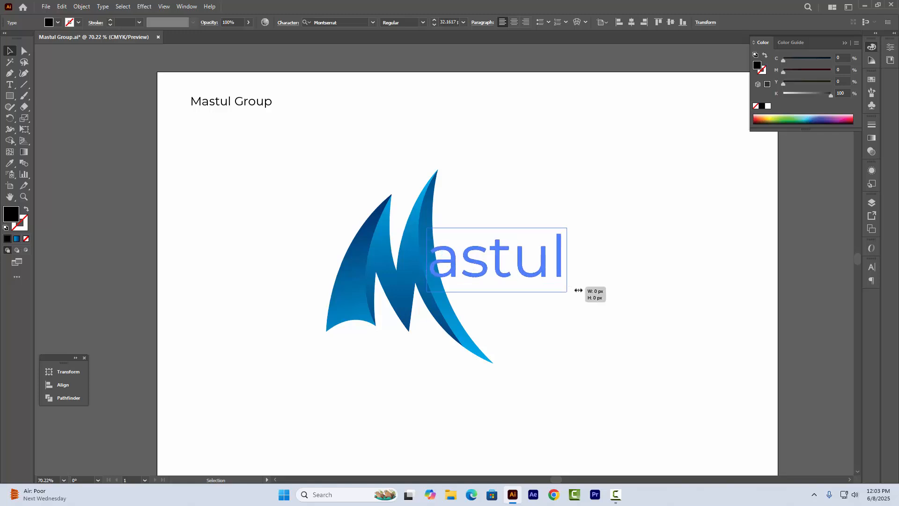
{"action": "left_click_drag", "start_coordinate": [511, 262], "coordinate": [478, 258]}
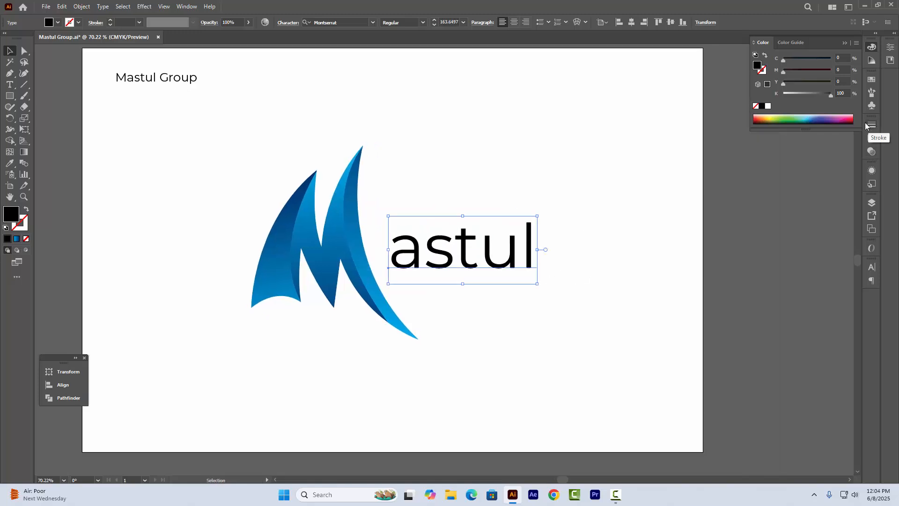
Step: Set the "astul" text to Montserrat SemiBold and enlarge it beside the M mark
{"action": "left_click", "coordinate": [872, 267]}
{"action": "left_click", "coordinate": [857, 290]}
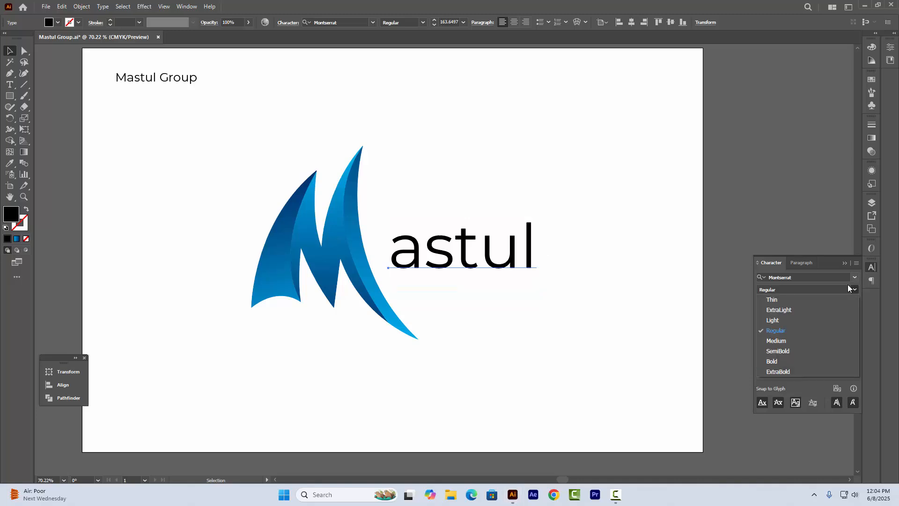
{"action": "left_click", "coordinate": [783, 350]}
{"action": "left_click_drag", "start_coordinate": [518, 261], "coordinate": [580, 243]}
Step: Scale the M mark and "astul" text together to about 968 px wide, and shift the text slightly away from the mark
{"action": "key", "text": "z"}
{"action": "left_click_drag", "start_coordinate": [364, 196], "coordinate": [377, 222]}
{"action": "key", "text": "v"}
{"action": "left_click_drag", "start_coordinate": [340, 171], "coordinate": [632, 293]}
{"action": "left_click_drag", "start_coordinate": [639, 255], "coordinate": [621, 245]}
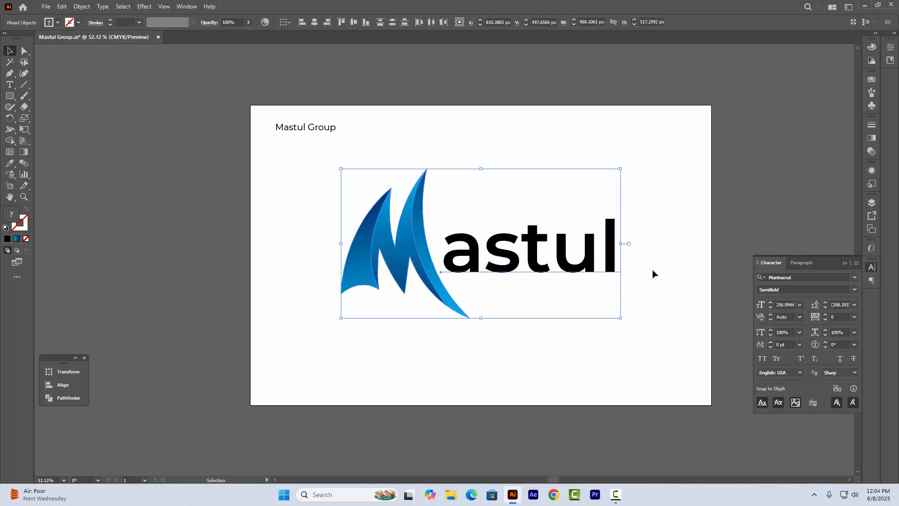
{"action": "left_click", "coordinate": [654, 271]}
{"action": "left_click_drag", "start_coordinate": [539, 250], "coordinate": [533, 242]}
Step: Colour the "astul" text with a blue sampled from the middle of the M mark using the Eyedropper, and deselect it
{"action": "left_click", "coordinate": [10, 163]}
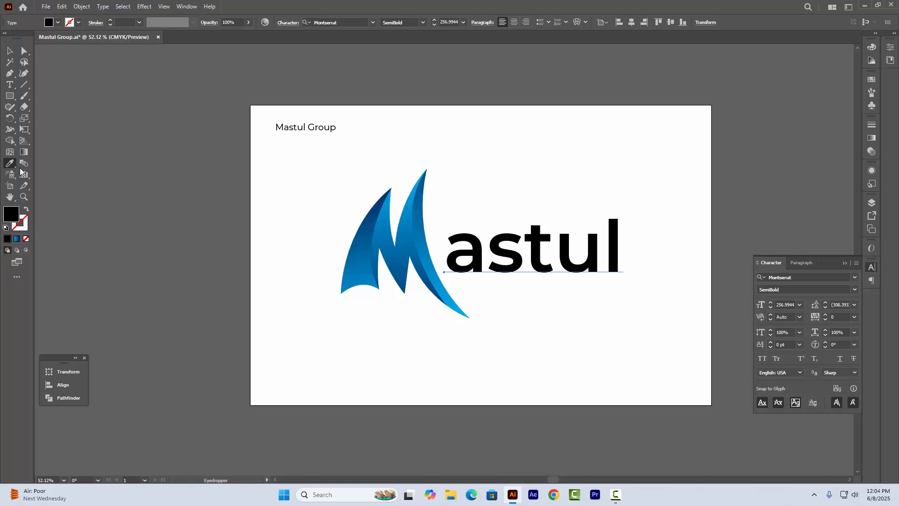
{"action": "left_click", "coordinate": [399, 253]}
{"action": "left_click", "coordinate": [479, 198], "text": "ctrl"}
Step: Copy the word "Group" from the Mastul Group text and deselect it
{"action": "key", "text": "z"}
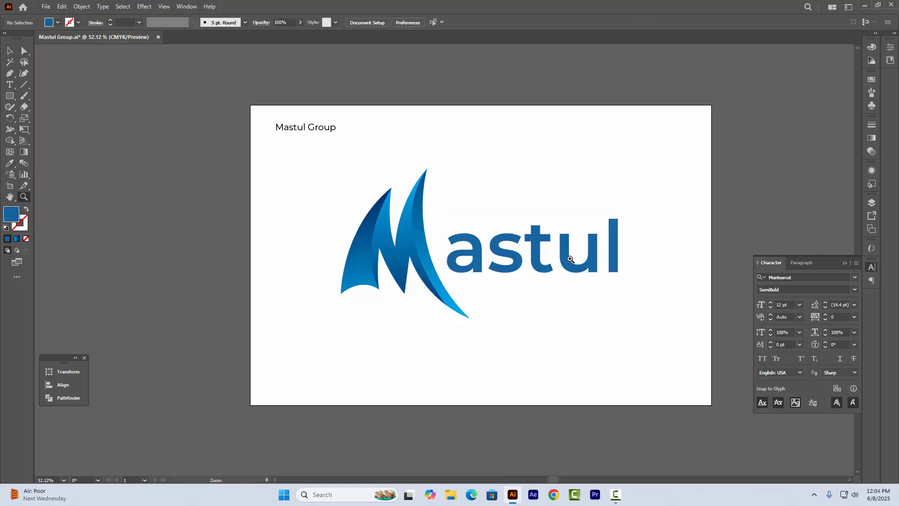
{"action": "mouse_move", "coordinate": [560, 257]}
{"action": "left_mouse_down"}
{"action": "mouse_move", "coordinate": [597, 262]}
{"action": "mouse_move", "coordinate": [548, 255]}
{"action": "left_mouse_up"}
{"action": "key", "text": "a"}
{"action": "scroll", "coordinate": [512, 187], "scroll_direction": "up", "scroll_amount": 3}
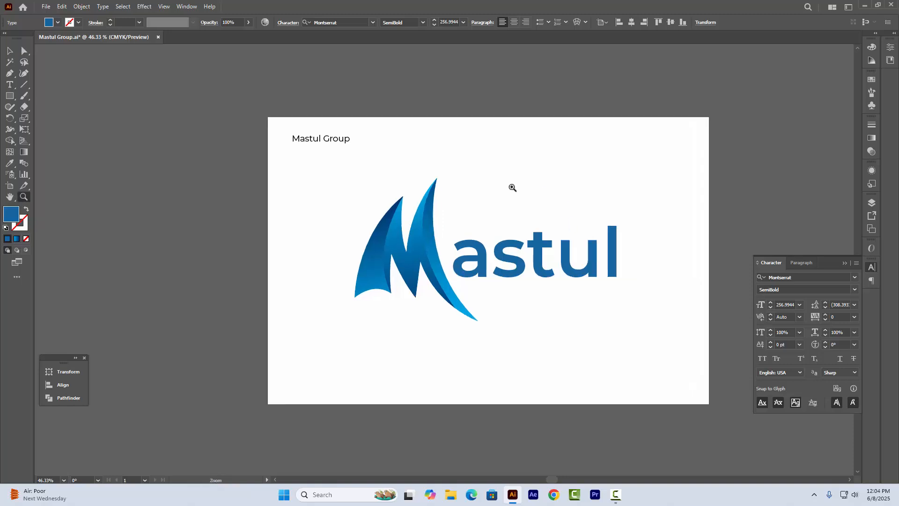
{"action": "key", "text": "v"}
{"action": "left_click", "coordinate": [322, 148]}
{"action": "double_click", "coordinate": [317, 137]}
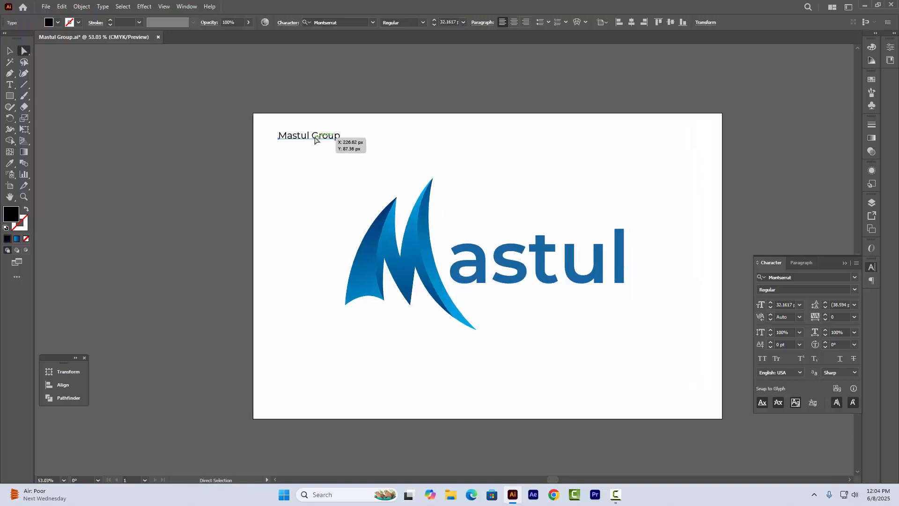
{"action": "left_click", "coordinate": [559, 165], "text": "ctrl"}
Step: Paste "Group" as a separate text object, enlarge it to about 78 pt, and place it below the right end of "astul"
{"action": "left_click_drag", "start_coordinate": [582, 317], "coordinate": [540, 294]}
{"action": "key", "text": "ctrl+v"}
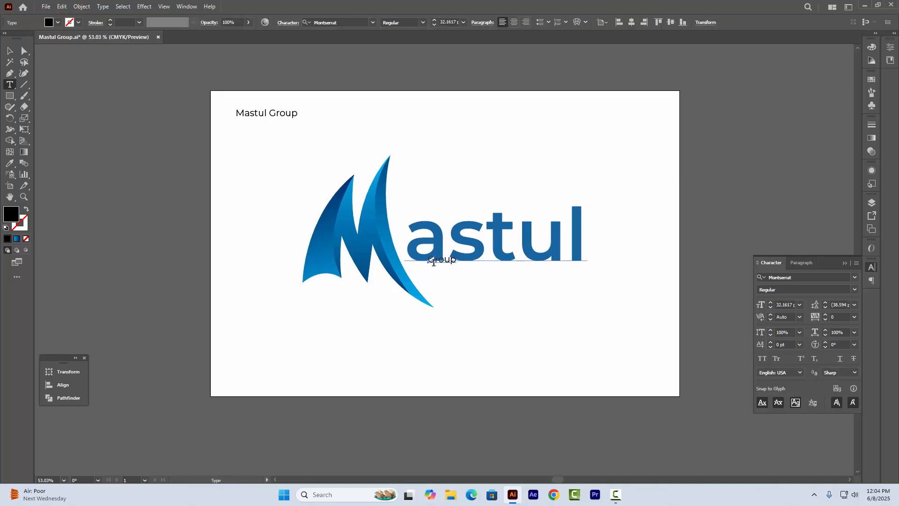
{"action": "key", "text": "v"}
{"action": "left_click_drag", "start_coordinate": [447, 262], "coordinate": [510, 292]}
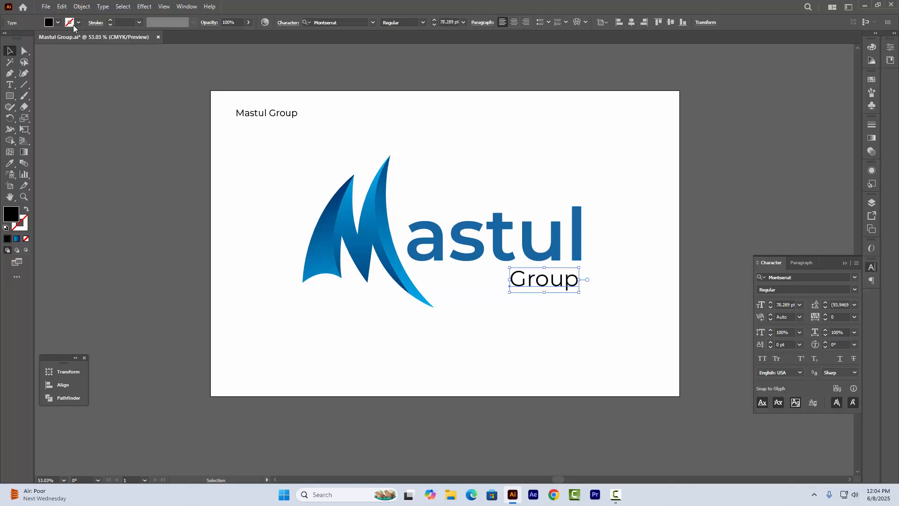
Step: Change the separate "Group" text to uppercase and set its font to Book Antiqua
{"action": "left_click", "coordinate": [83, 7]}
{"action": "mouse_move", "coordinate": [96, 9]}
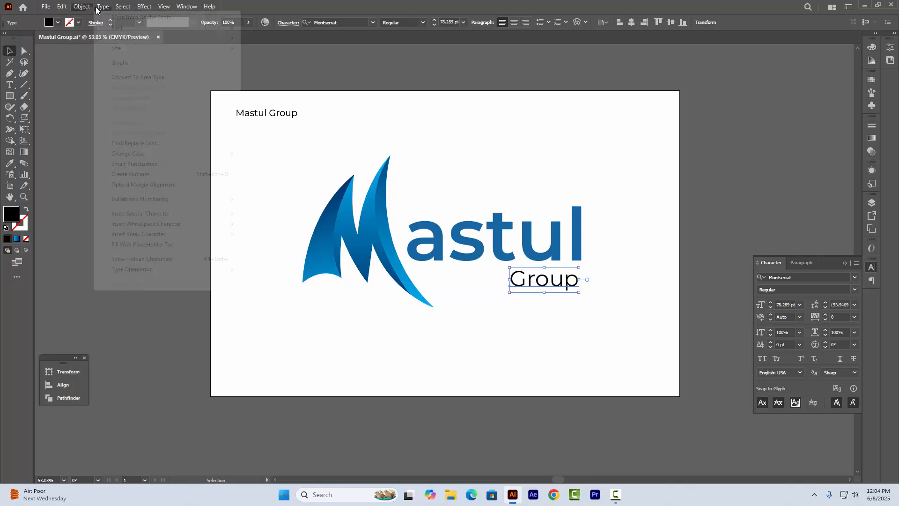
{"action": "mouse_move", "coordinate": [150, 156]}
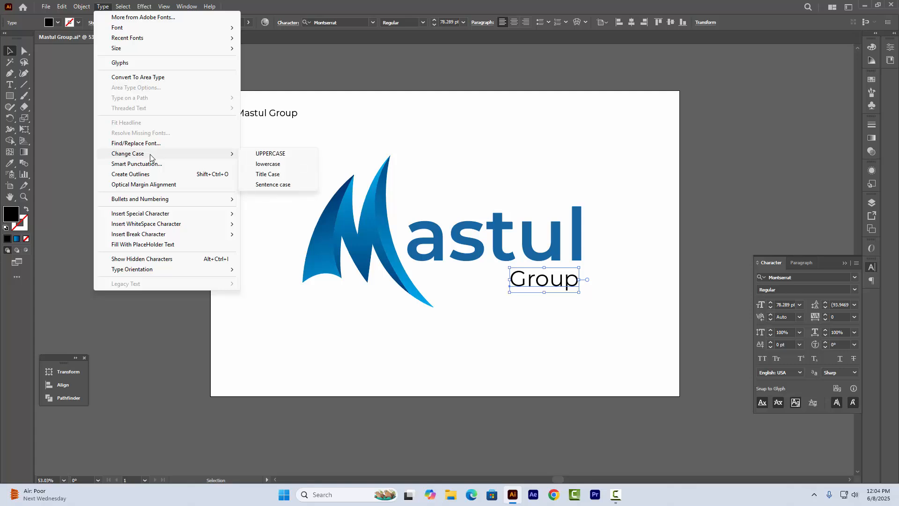
{"action": "left_click", "coordinate": [267, 155]}
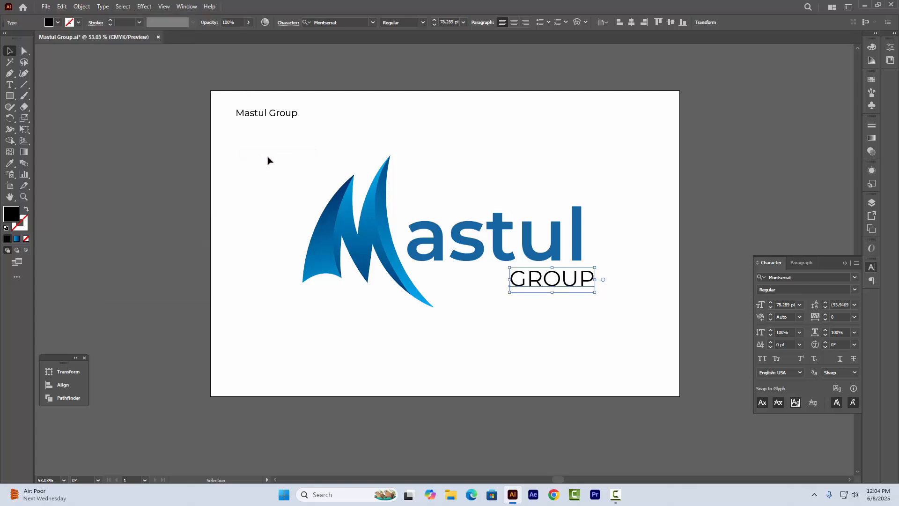
{"action": "left_click", "coordinate": [855, 277]}
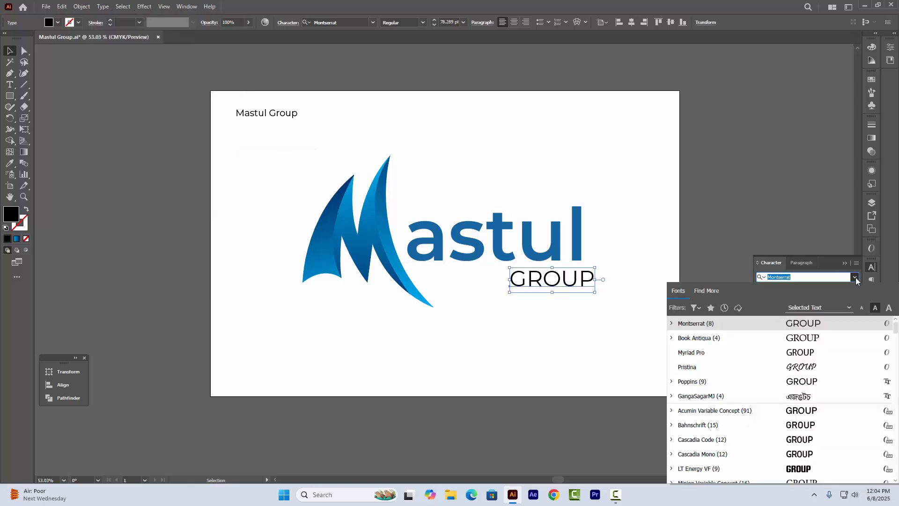
{"action": "left_click", "coordinate": [774, 342]}
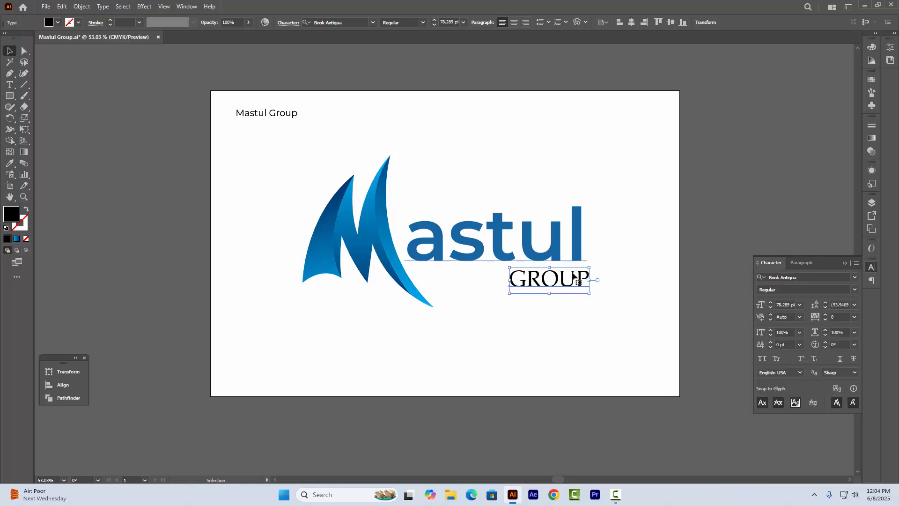
Step: Set the GROUP text's tracking to 200, resize it to about 66.6 pt, and align its right end with "astul"
{"action": "left_click_drag", "start_coordinate": [590, 280], "coordinate": [581, 281]}
{"action": "mouse_move", "coordinate": [510, 280]}
{"action": "left_mouse_down"}
{"action": "mouse_move", "coordinate": [498, 280]}
{"action": "mouse_move", "coordinate": [517, 280]}
{"action": "left_mouse_up"}
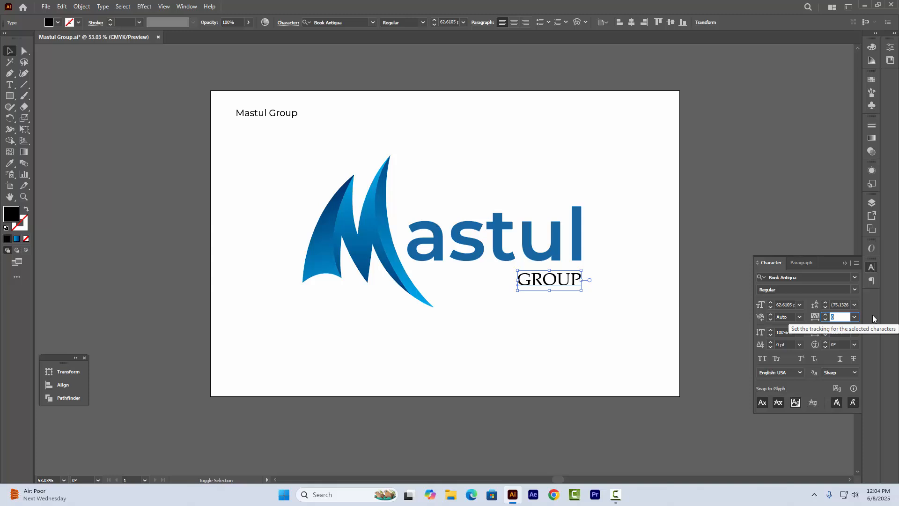
{"action": "key", "text": "Return"}
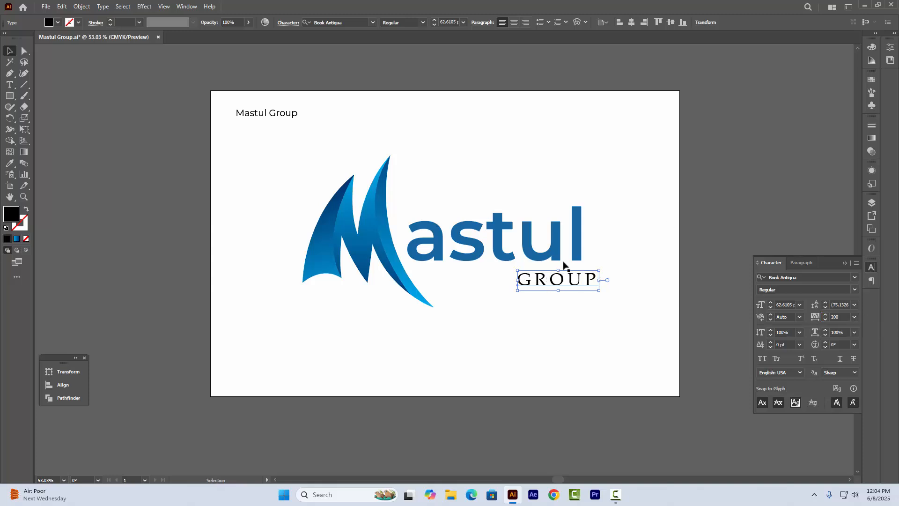
{"action": "left_click_drag", "start_coordinate": [571, 284], "coordinate": [558, 283]}
{"action": "mouse_move", "coordinate": [504, 279]}
{"action": "left_mouse_down"}
{"action": "mouse_move", "coordinate": [489, 280]}
{"action": "mouse_move", "coordinate": [498, 280]}
{"action": "left_mouse_up"}
Step: Set the GROUP text's fill to grey with K 58
{"action": "left_click_drag", "start_coordinate": [647, 275], "coordinate": [581, 242]}
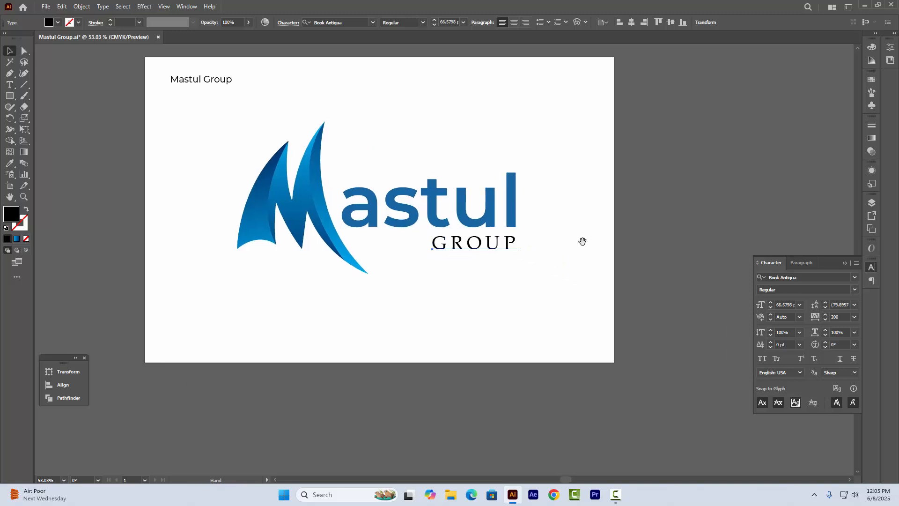
{"action": "left_click", "coordinate": [871, 48]}
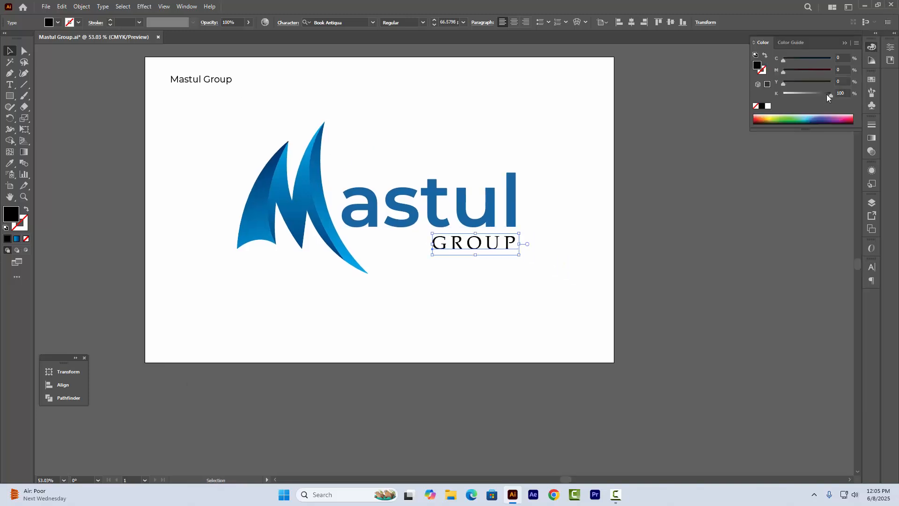
{"action": "left_click_drag", "start_coordinate": [827, 96], "coordinate": [810, 96]}
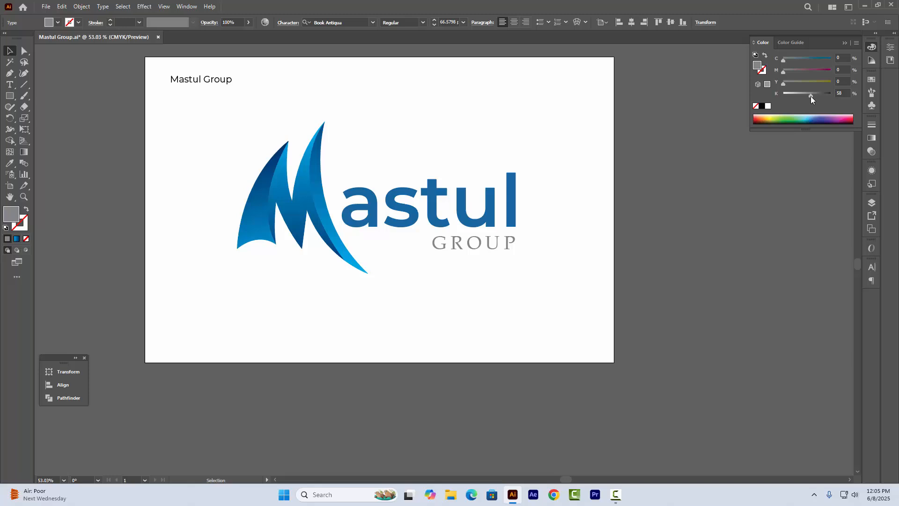
{"action": "left_click", "coordinate": [637, 153]}
{"action": "key", "text": "z"}
{"action": "left_click_drag", "start_coordinate": [651, 175], "coordinate": [607, 182]}
{"action": "key", "text": "v"}
{"action": "left_click_drag", "start_coordinate": [331, 162], "coordinate": [627, 283]}
{"action": "left_click_drag", "start_coordinate": [560, 194], "coordinate": [595, 188]}
{"action": "left_click", "coordinate": [611, 181]}
Step: Duplicate the artboard together with its logo artwork, placing the copy beside the original on its right
{"action": "key", "text": "z"}
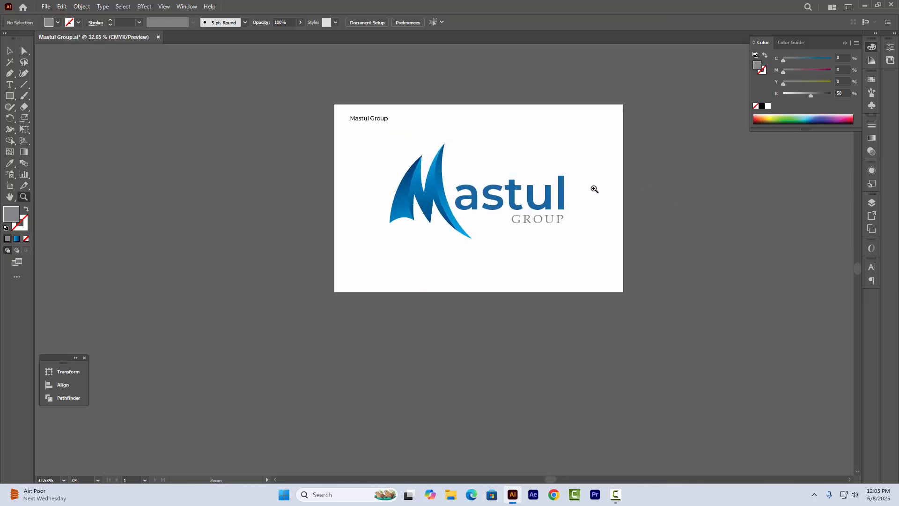
{"action": "left_click_drag", "start_coordinate": [491, 163], "coordinate": [379, 177]}
{"action": "key", "text": "v"}
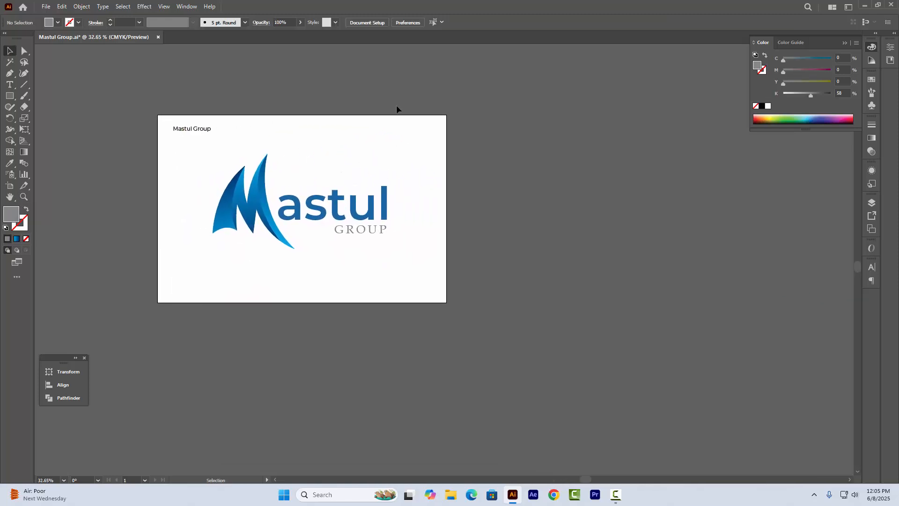
{"action": "left_click_drag", "start_coordinate": [487, 146], "coordinate": [425, 156]}
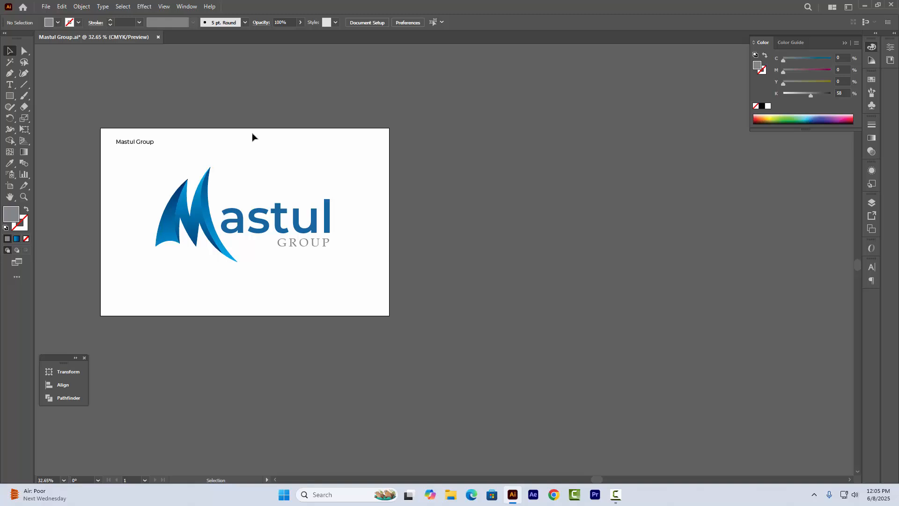
{"action": "key", "text": "shift+o"}
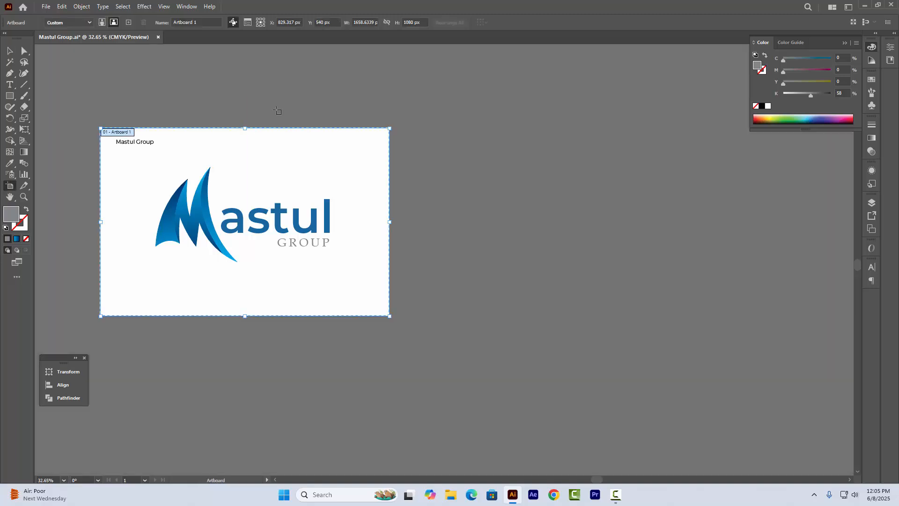
{"action": "left_click_drag", "start_coordinate": [275, 146], "coordinate": [220, 145]}
{"action": "left_click_drag", "start_coordinate": [289, 172], "coordinate": [553, 177]}
{"action": "key", "text": "z"}
{"action": "left_click_drag", "start_coordinate": [557, 179], "coordinate": [556, 176]}
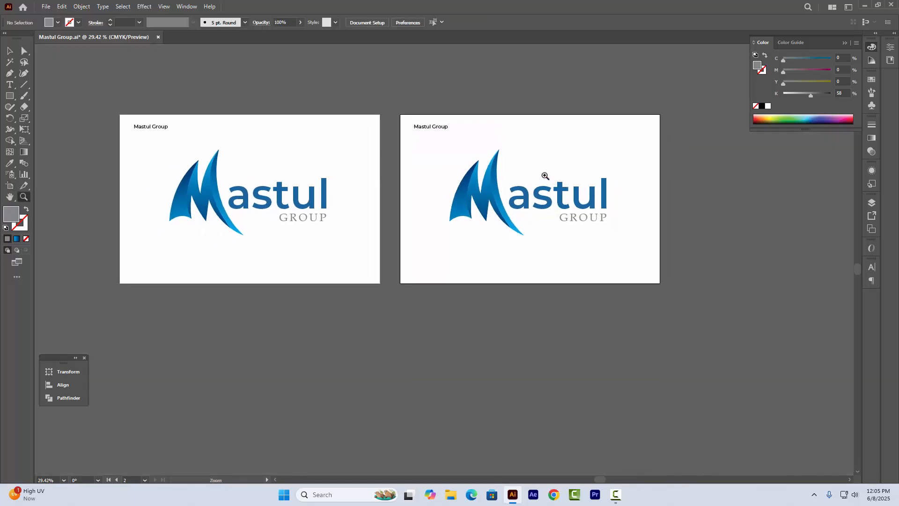
Step: Draw a rectangle of about 1659 x 1080 px that covers the whole second artboard
{"action": "key", "text": "m"}
{"action": "left_click_drag", "start_coordinate": [401, 115], "coordinate": [657, 283]}
{"action": "left_click_drag", "start_coordinate": [661, 283], "coordinate": [660, 283]}
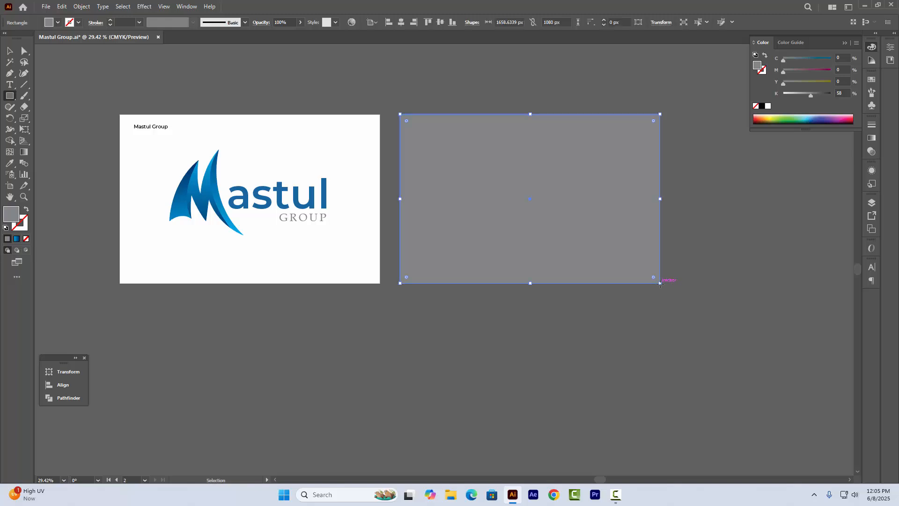
{"action": "key", "text": "ctrl+shift+bracketleft"}
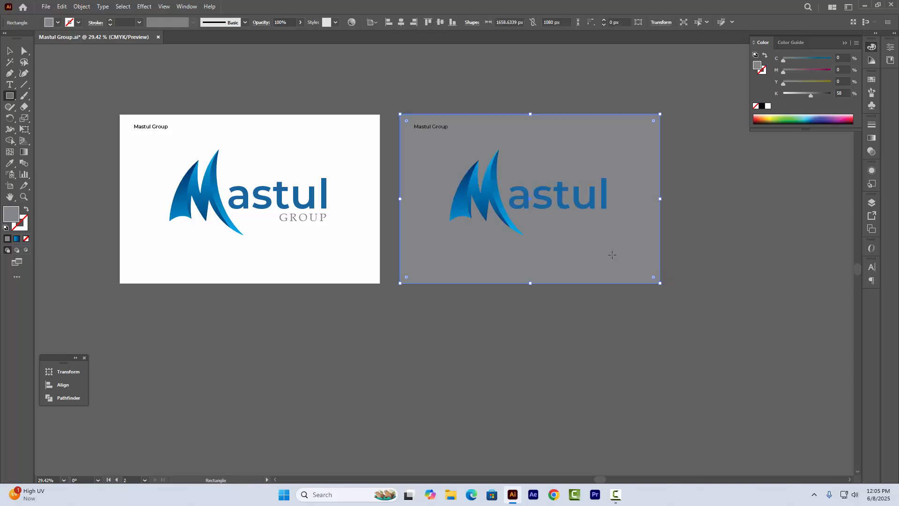
{"action": "key", "text": "ctrl+z"}
{"action": "key", "text": "v"}
{"action": "right_click", "coordinate": [608, 193]}
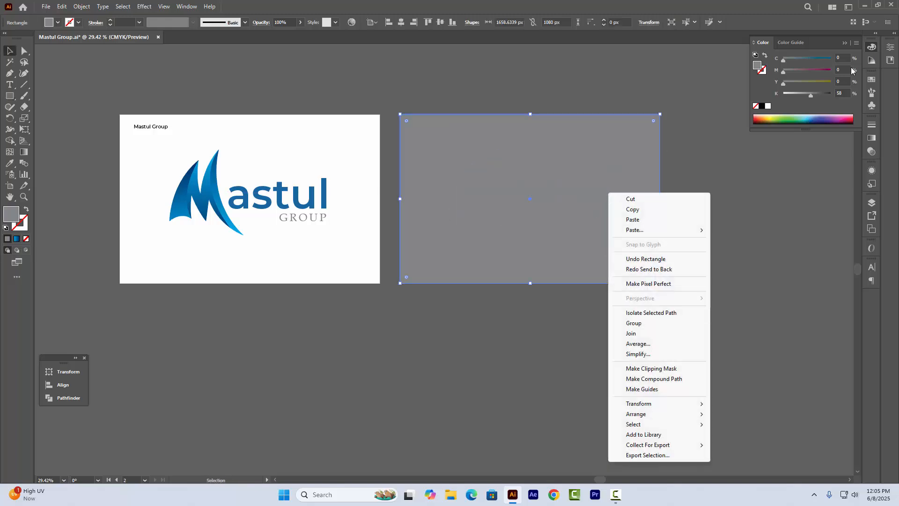
Step: Set the rectangle's fill to light blue with C 51 and K 0, and send it behind the copied logo
{"action": "left_click", "coordinate": [783, 95]}
{"action": "left_click", "coordinate": [783, 95]}
{"action": "mouse_move", "coordinate": [807, 59]}
{"action": "left_mouse_down"}
{"action": "mouse_move", "coordinate": [816, 59]}
{"action": "mouse_move", "coordinate": [807, 58]}
{"action": "left_mouse_up"}
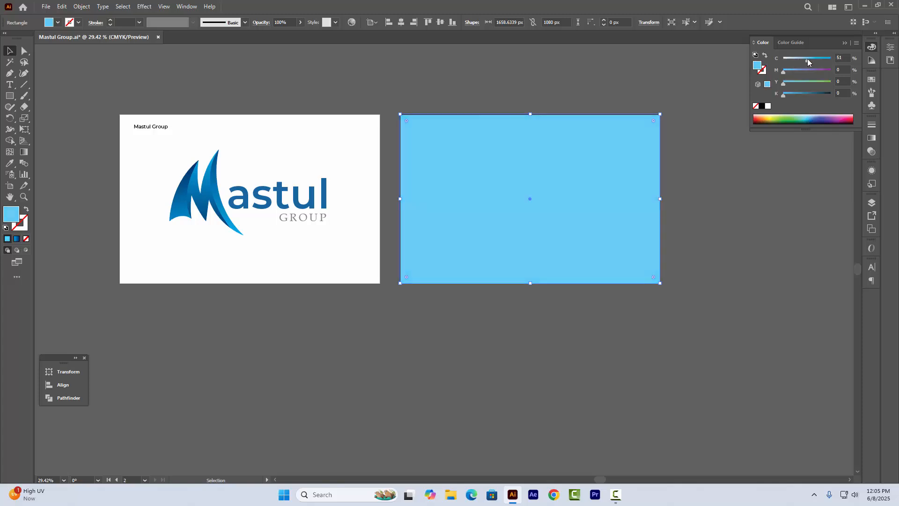
{"action": "right_click", "coordinate": [546, 180]}
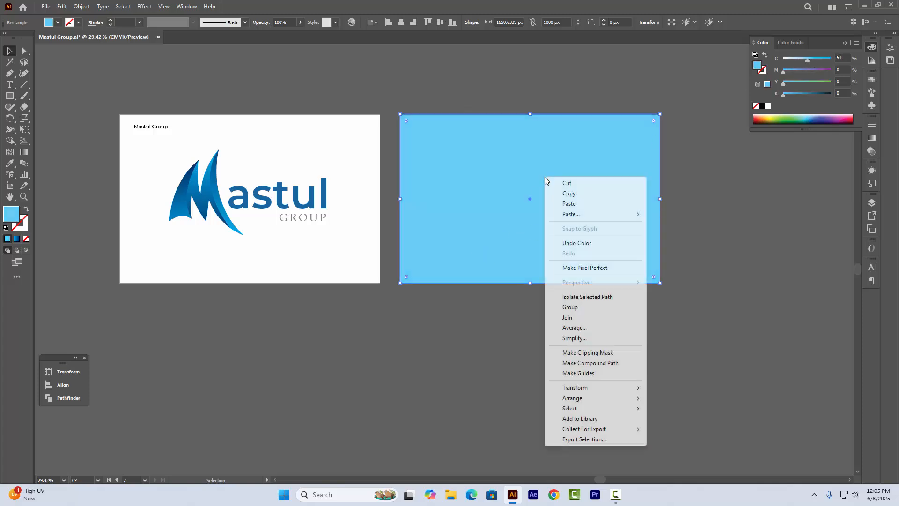
{"action": "mouse_move", "coordinate": [591, 401]}
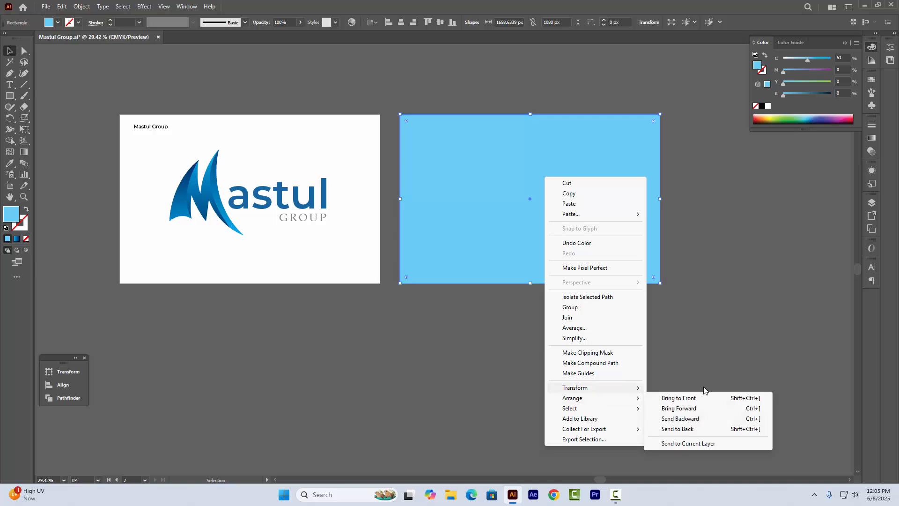
{"action": "left_click", "coordinate": [685, 429]}
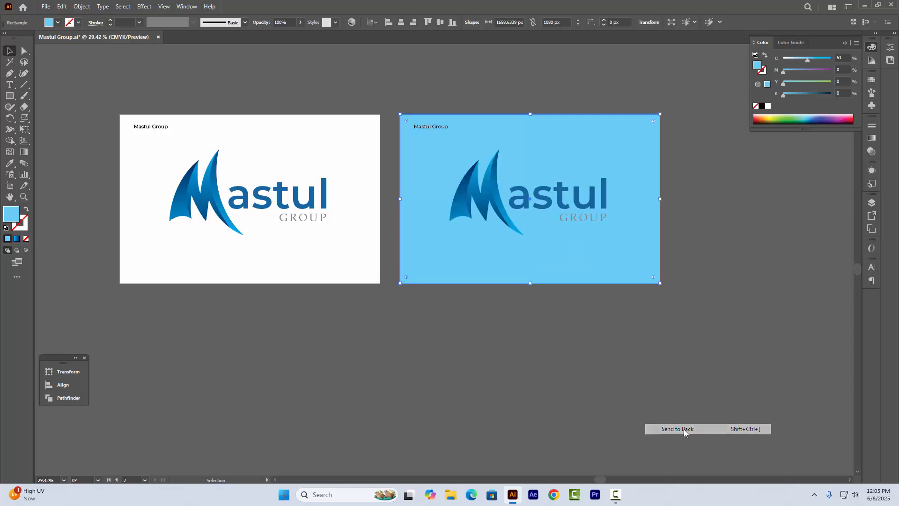
Step: Fill the background rectangle on the second artboard with the blue sampled from the "astul" lettering
{"action": "left_click", "coordinate": [698, 173]}
{"action": "key", "text": "a"}
{"action": "left_click", "coordinate": [523, 176]}
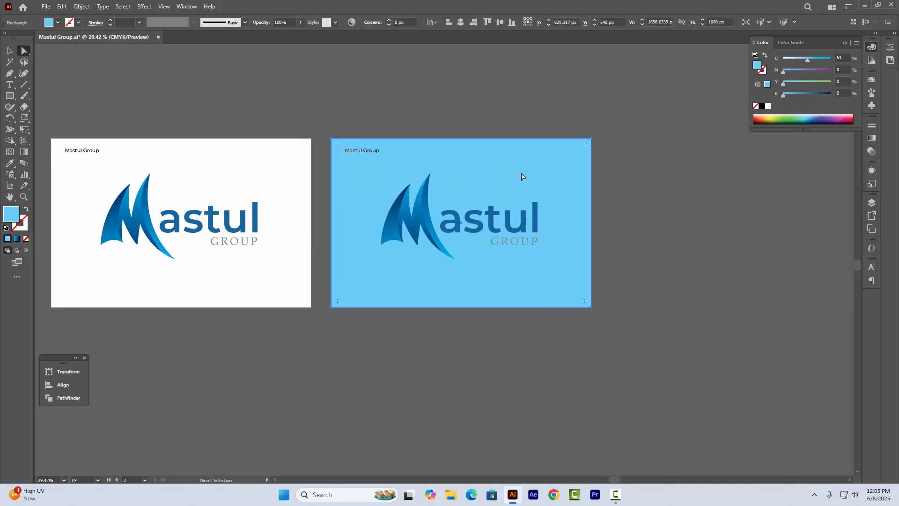
{"action": "left_click", "coordinate": [486, 219]}
Step: Change the fill of the "astul" and "GROUP" texts on the blue artboard to white
{"action": "left_click", "coordinate": [484, 232]}
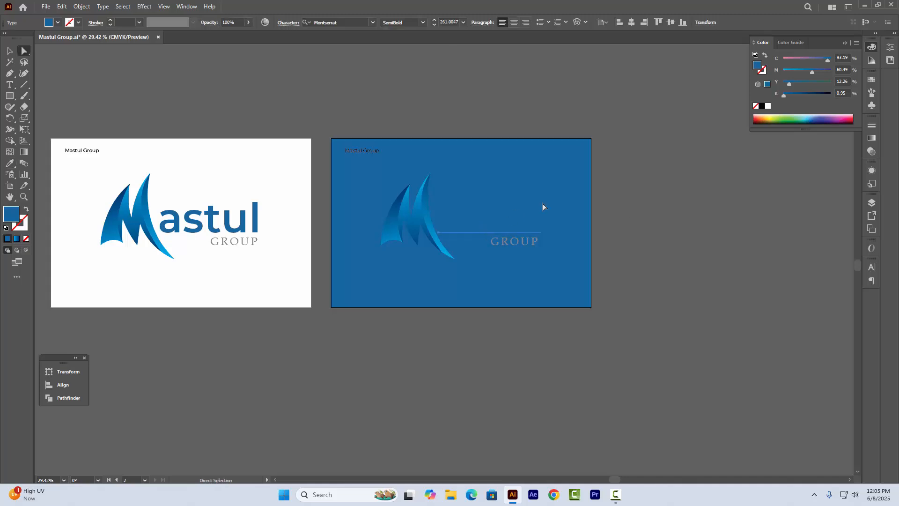
{"action": "left_click", "coordinate": [768, 106]}
{"action": "left_click", "coordinate": [514, 241]}
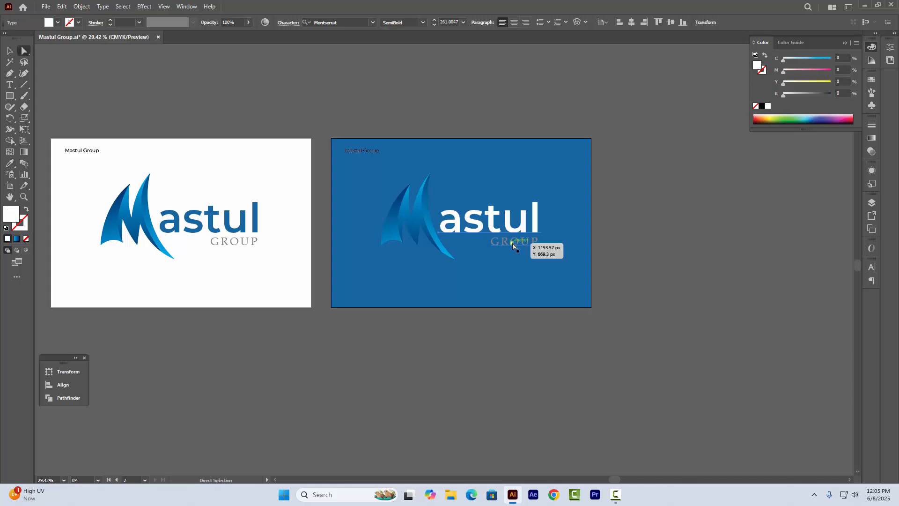
{"action": "left_click", "coordinate": [767, 106]}
{"action": "left_click", "coordinate": [534, 110]}
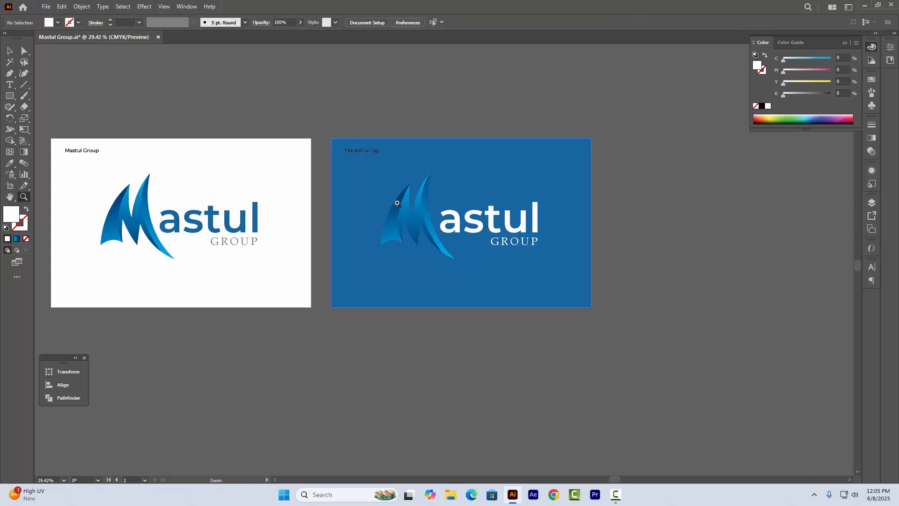
Step: Replace the dark end stop of the left sail's gradient on the blue artboard with white sampled from the lettering
{"action": "scroll", "coordinate": [405, 209], "scroll_direction": "up", "scroll_amount": 3}
{"action": "left_click", "coordinate": [406, 209]}
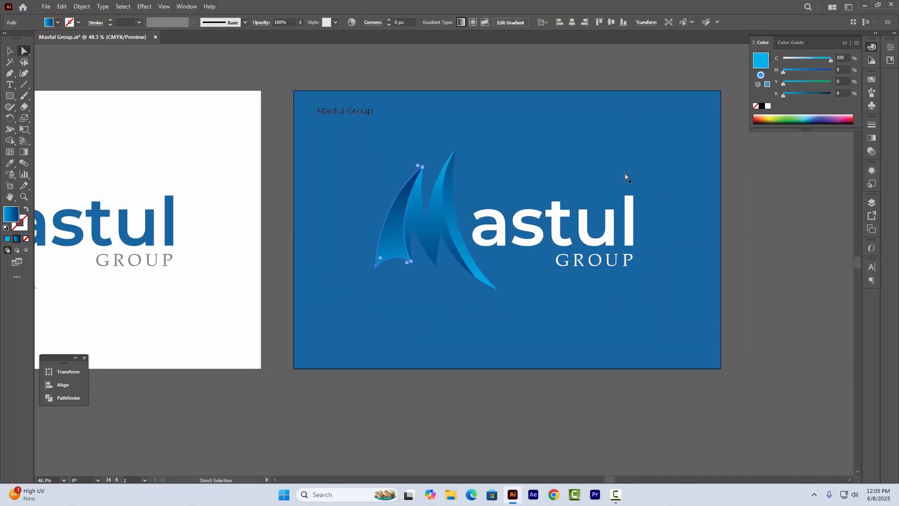
{"action": "left_click", "coordinate": [872, 137]}
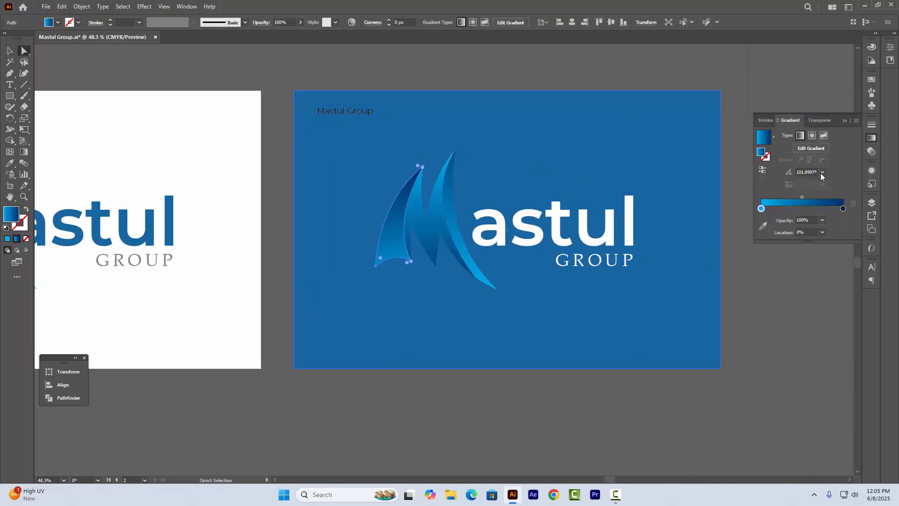
{"action": "left_click", "coordinate": [843, 209]}
{"action": "key", "text": "i"}
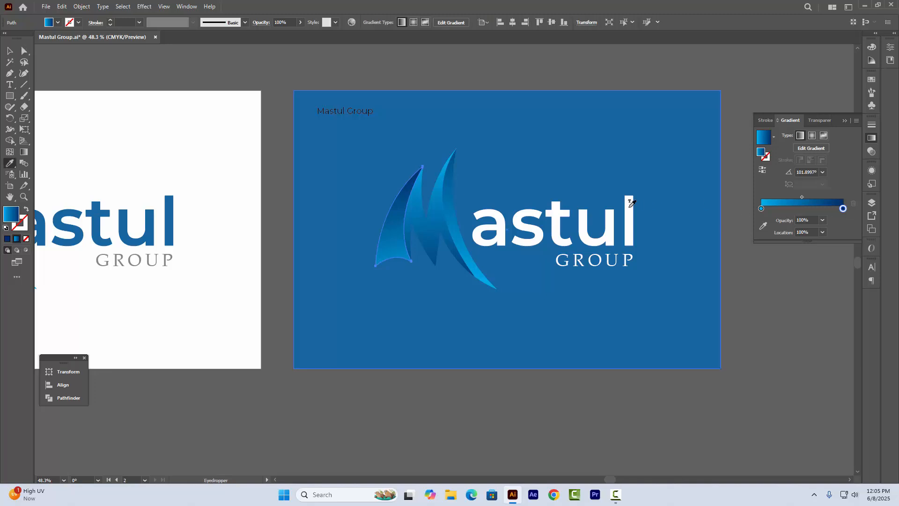
{"action": "left_click", "coordinate": [523, 229], "text": "shift"}
{"action": "key", "text": "a"}
{"action": "left_click", "coordinate": [480, 83]}
Step: Change the dark end stop of the middle M shape's gradient to the white of the "astul" lettering
{"action": "left_click", "coordinate": [436, 228]}
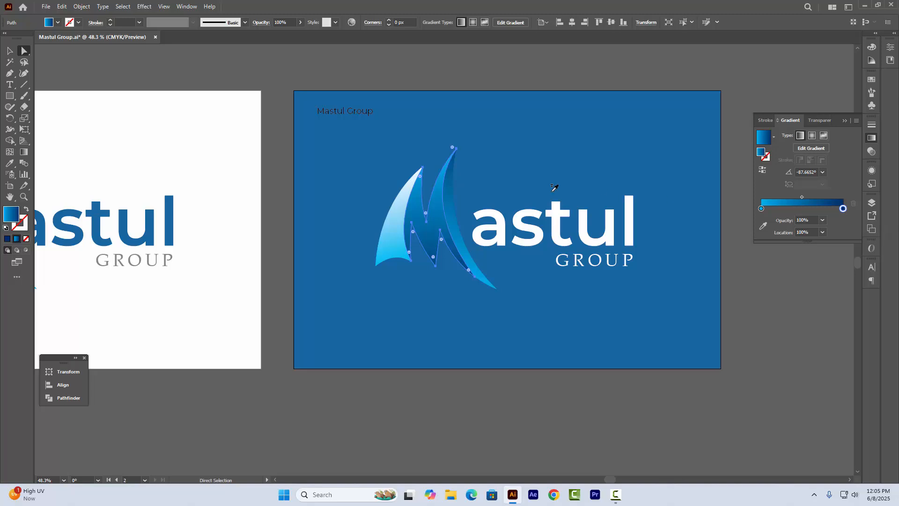
{"action": "key", "text": "i"}
{"action": "left_click", "coordinate": [500, 217], "text": "shift"}
{"action": "key", "text": "a"}
{"action": "left_click", "coordinate": [507, 54]}
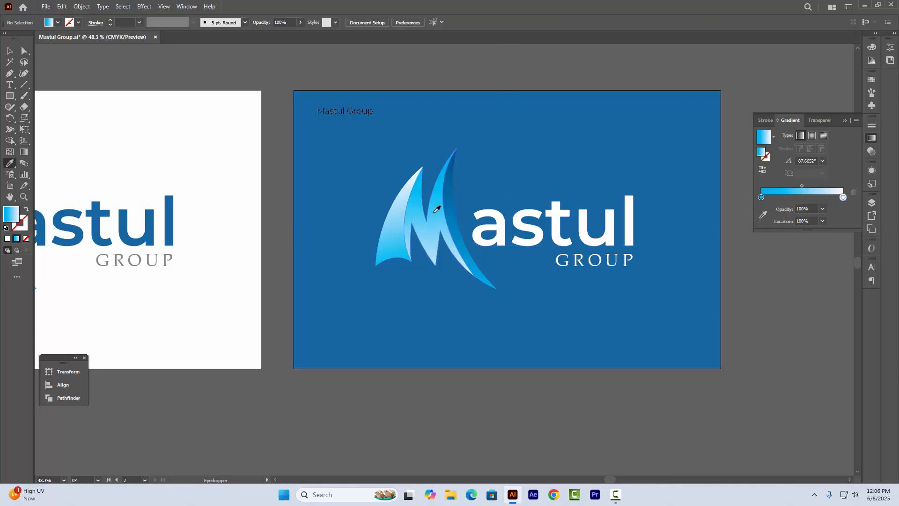
Step: Recolour the dark end stop of the right curved sail's gradient with white sampled from "astul"
{"action": "left_click", "coordinate": [449, 214]}
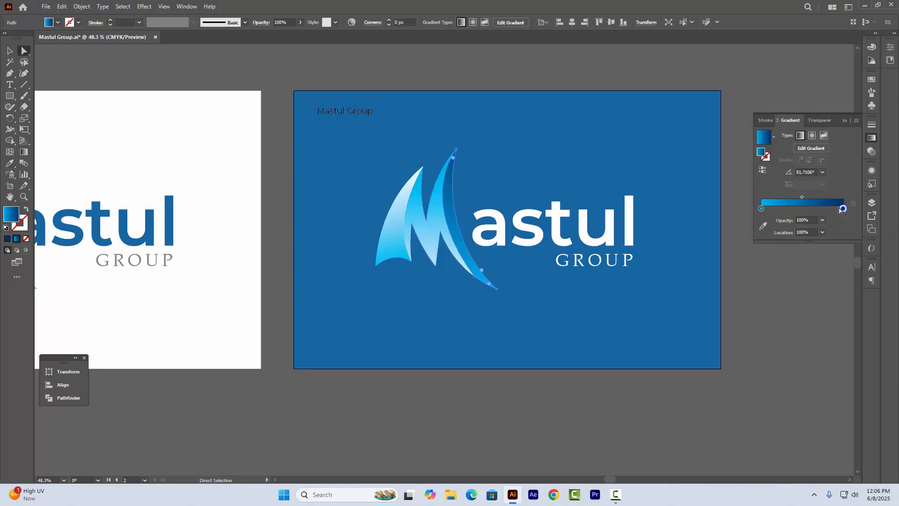
{"action": "key", "text": "i"}
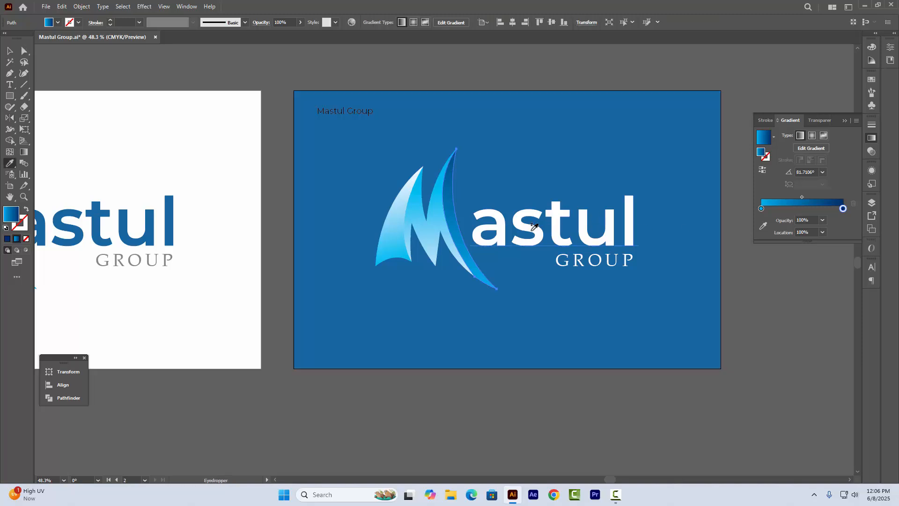
{"action": "left_click", "coordinate": [536, 224], "text": "shift"}
{"action": "key", "text": "a"}
{"action": "left_click", "coordinate": [518, 63]}
Step: Select the small "Mastul Group" caption on the blue artboard and show its fill colour settings
{"action": "key", "text": "z"}
{"action": "left_click_drag", "start_coordinate": [625, 182], "coordinate": [511, 157]}
{"action": "key", "text": "a"}
{"action": "left_click", "coordinate": [487, 147]}
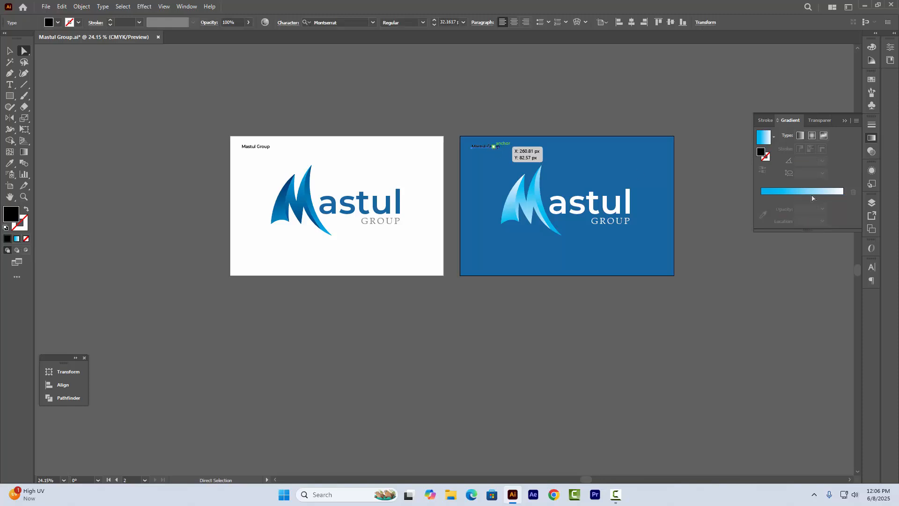
{"action": "left_click", "coordinate": [872, 47]}
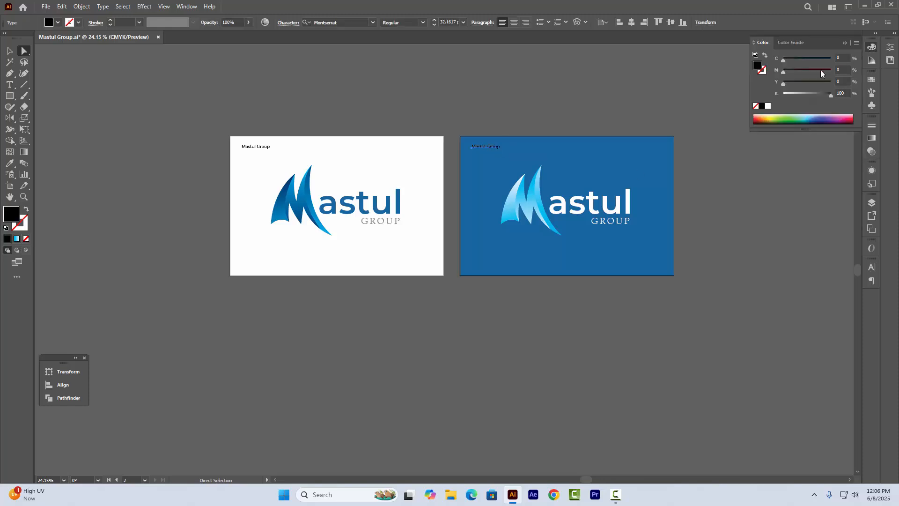